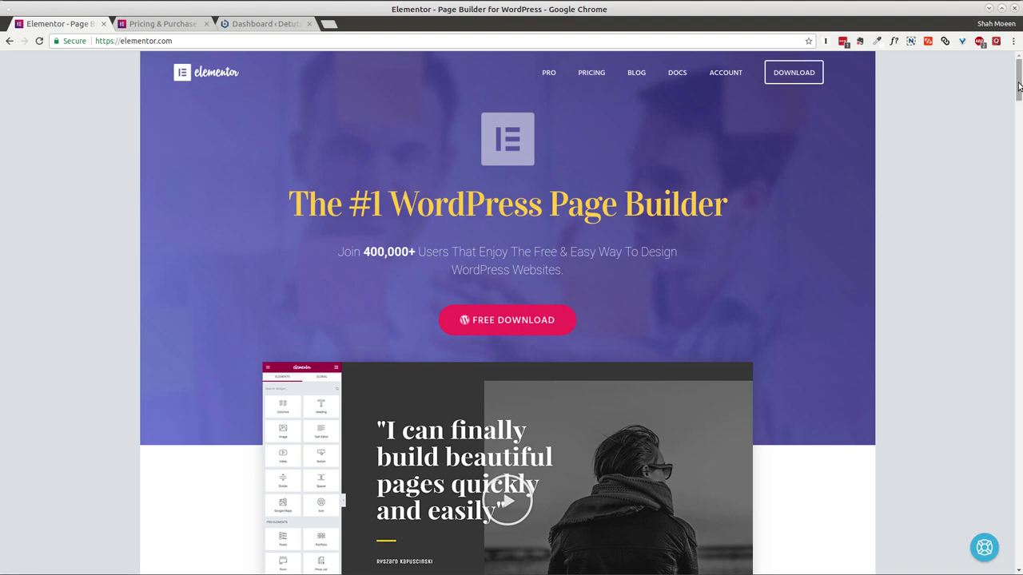
- Review the Elementor home page from its feature overview through the template library to the full list of widgets
drag(1018, 86, 1020, 137)
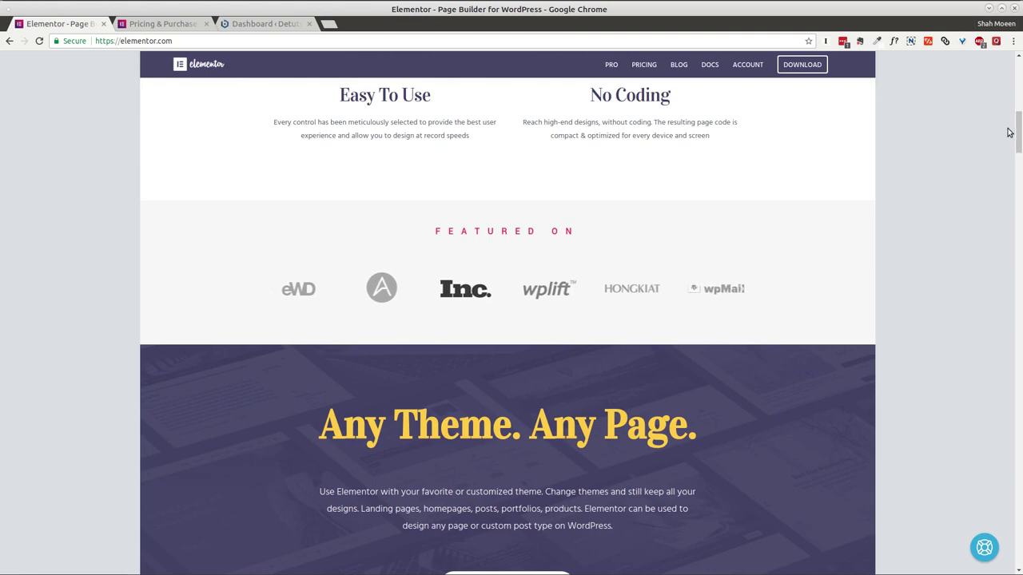
mouse_move(1020, 130)
mouse_down()
mouse_move(1016, 226)
mouse_move(1015, 118)
mouse_up()
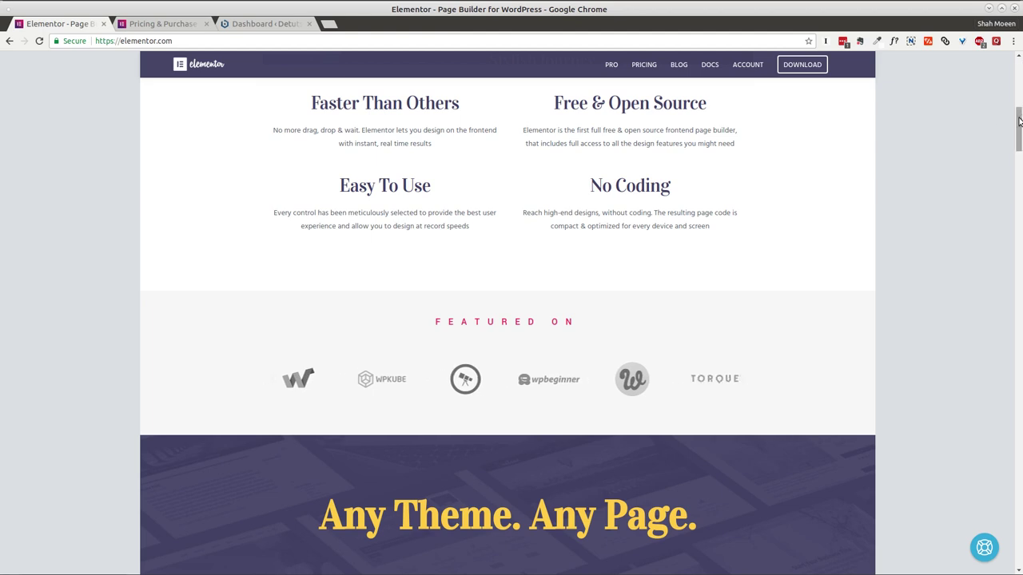
drag(1019, 116, 1020, 190)
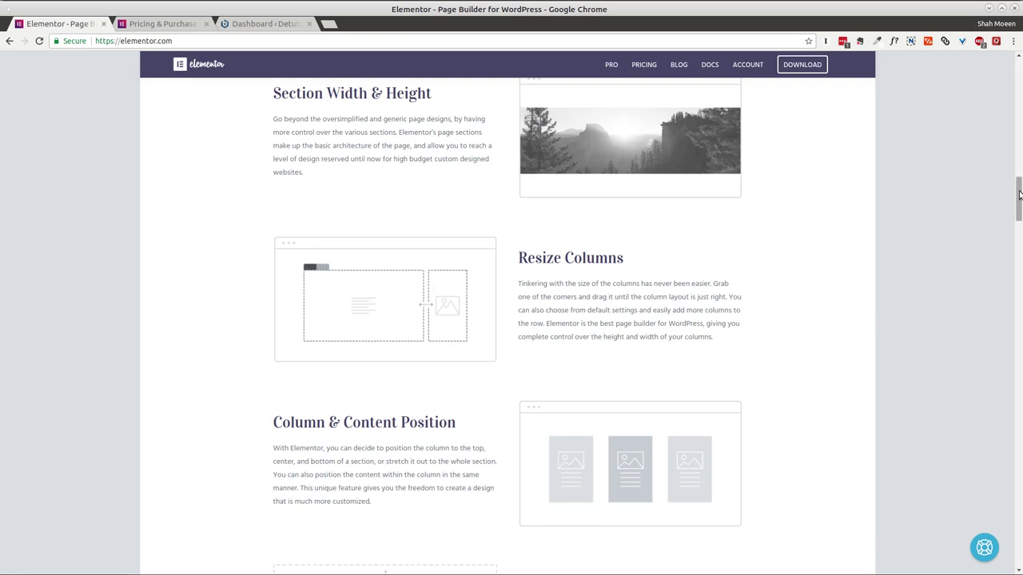
drag(1018, 197, 1020, 280)
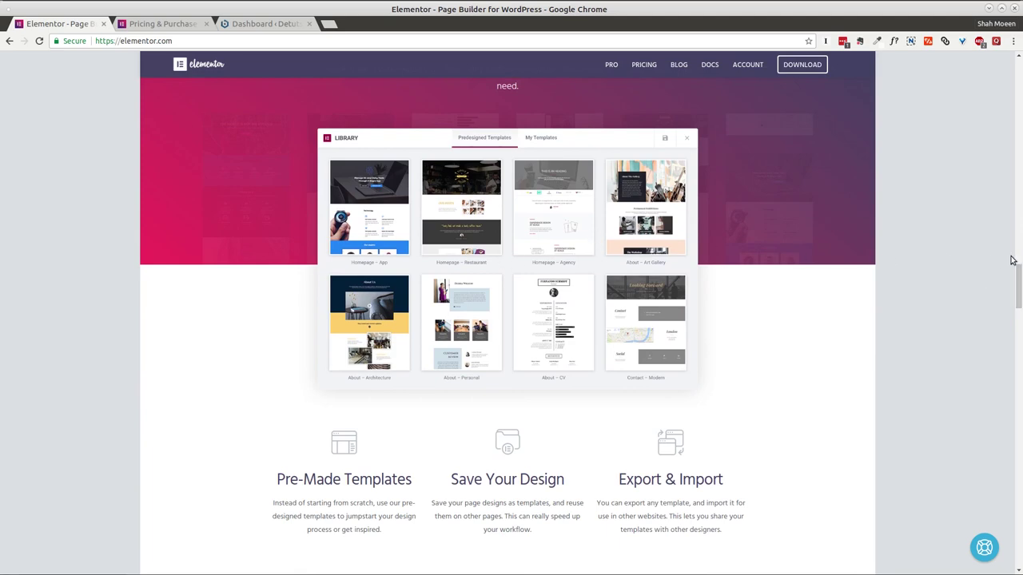
drag(1019, 266, 1020, 346)
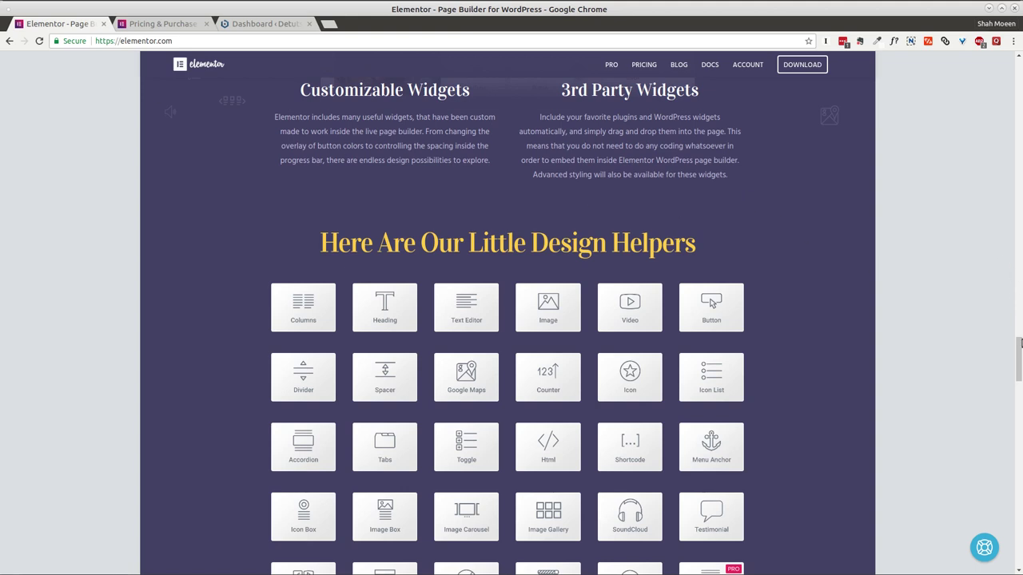
drag(1018, 360, 1018, 391)
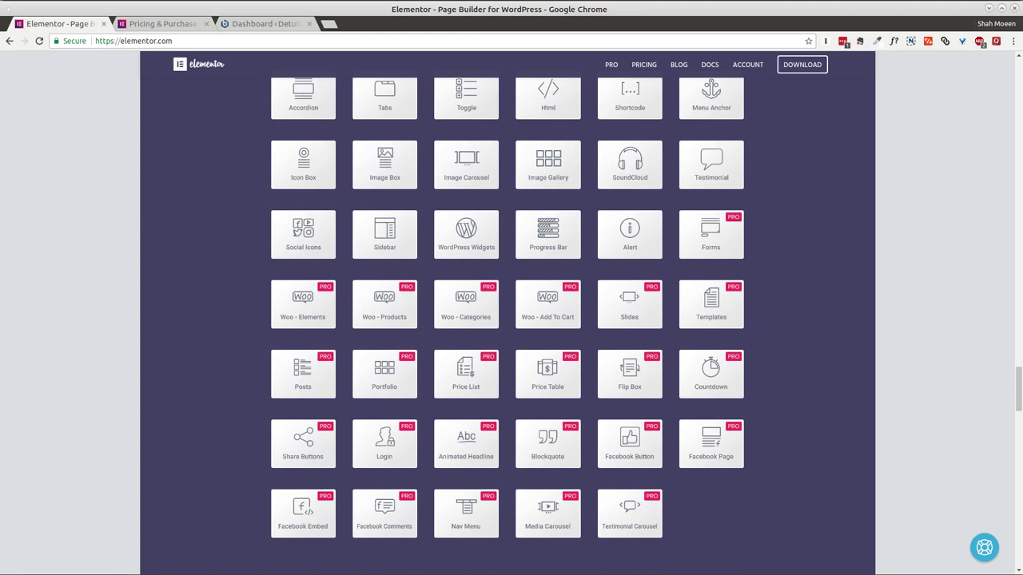
- Switch to the Elementor pricing page and examine the price of the Personal plan
click(183, 24)
scroll(687, 197, down, 3)
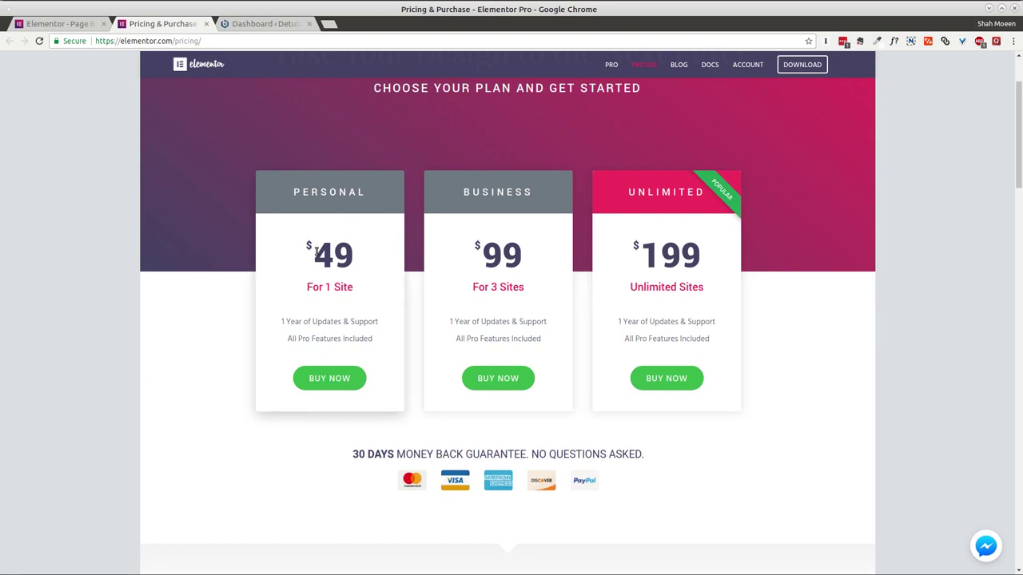
drag(316, 252, 350, 251)
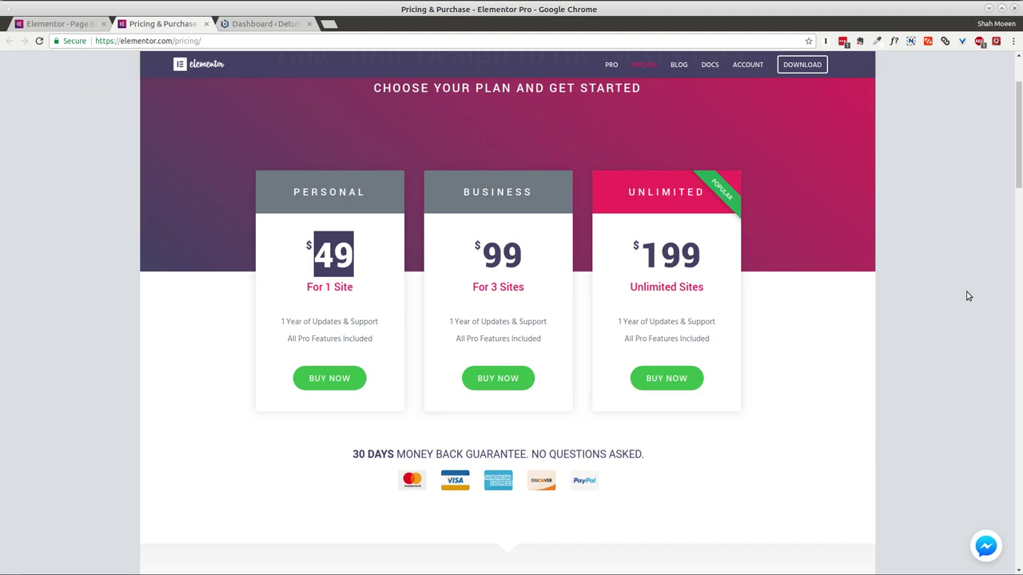
- In the WordPress dashboard, go to adding new plugins and search the directory for "elementor"
click(267, 24)
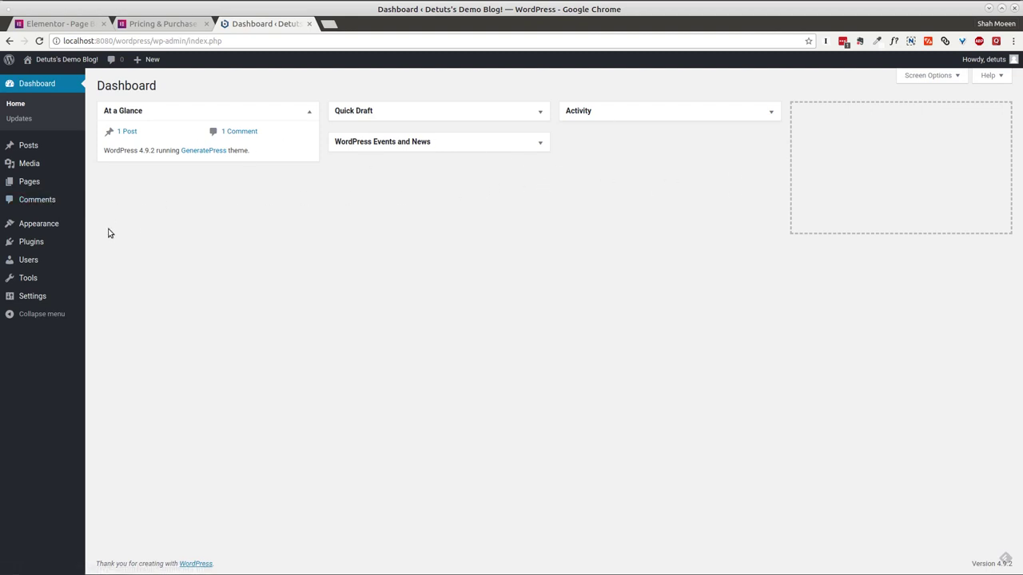
mouse_move(86, 245)
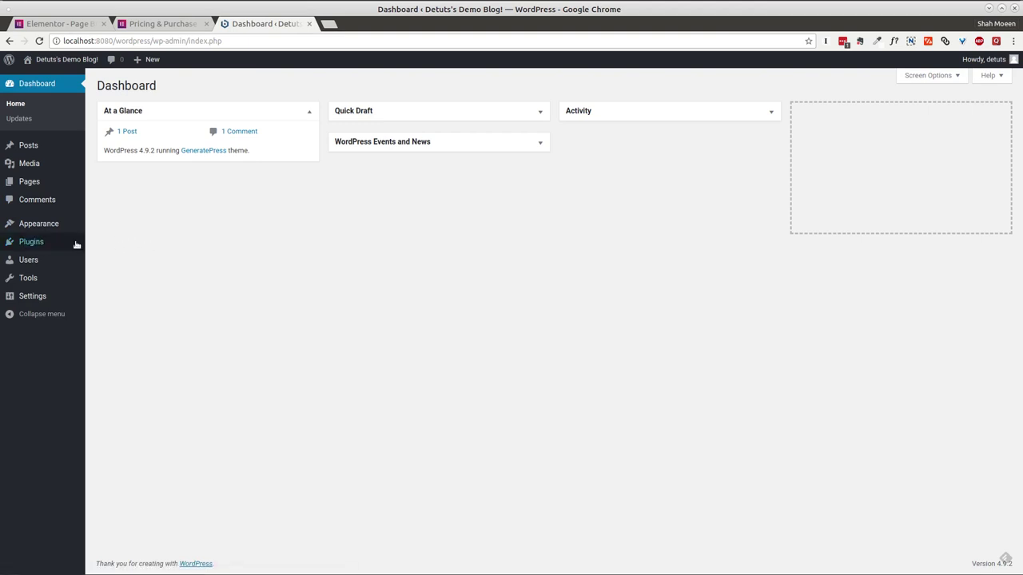
click(112, 260)
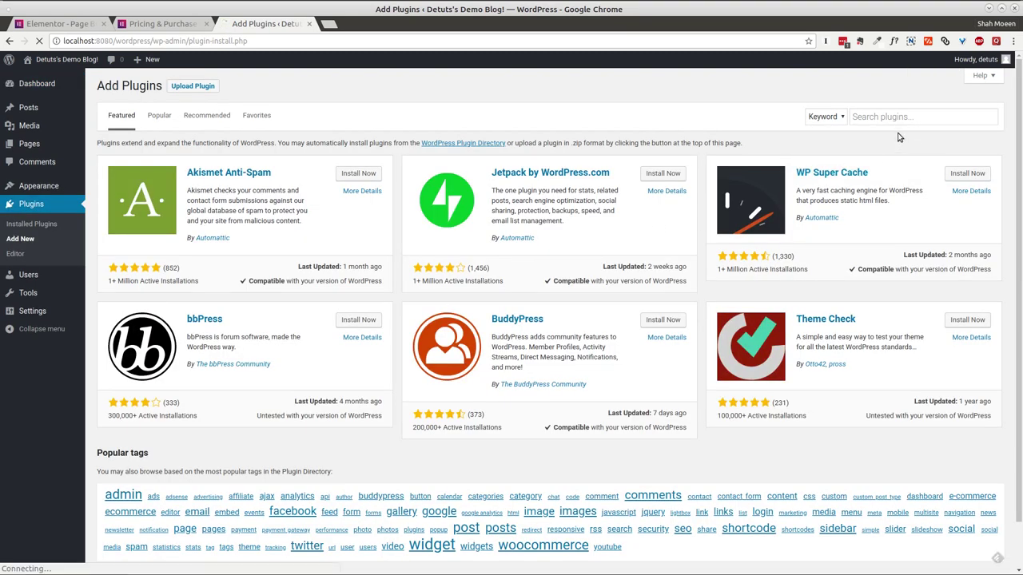
click(883, 119)
text(elementor)
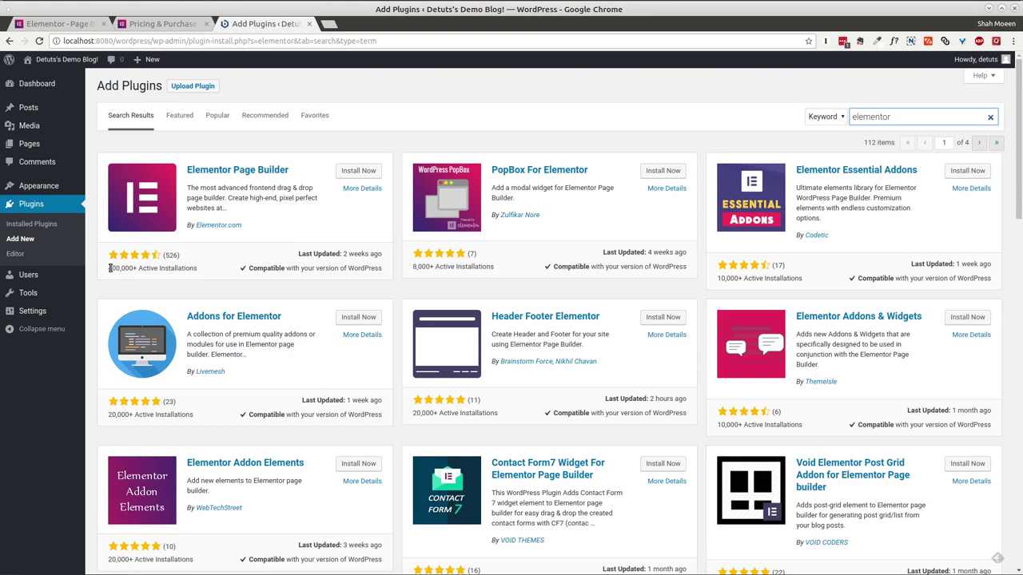
- Install and activate the Elementor Page Builder plugin from the search results
drag(109, 267, 207, 274)
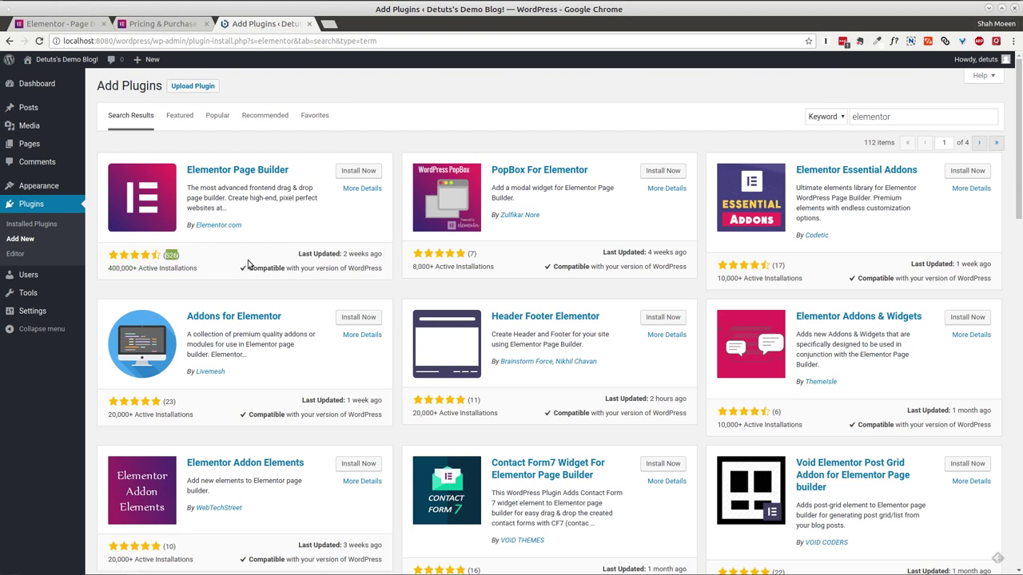
click(331, 269)
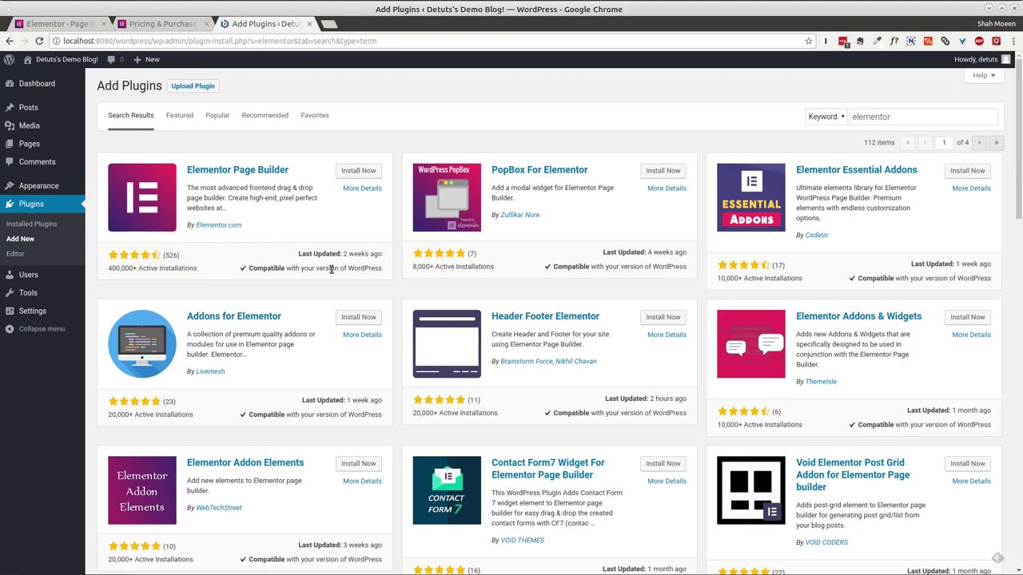
click(361, 175)
drag(1020, 132, 1020, 455)
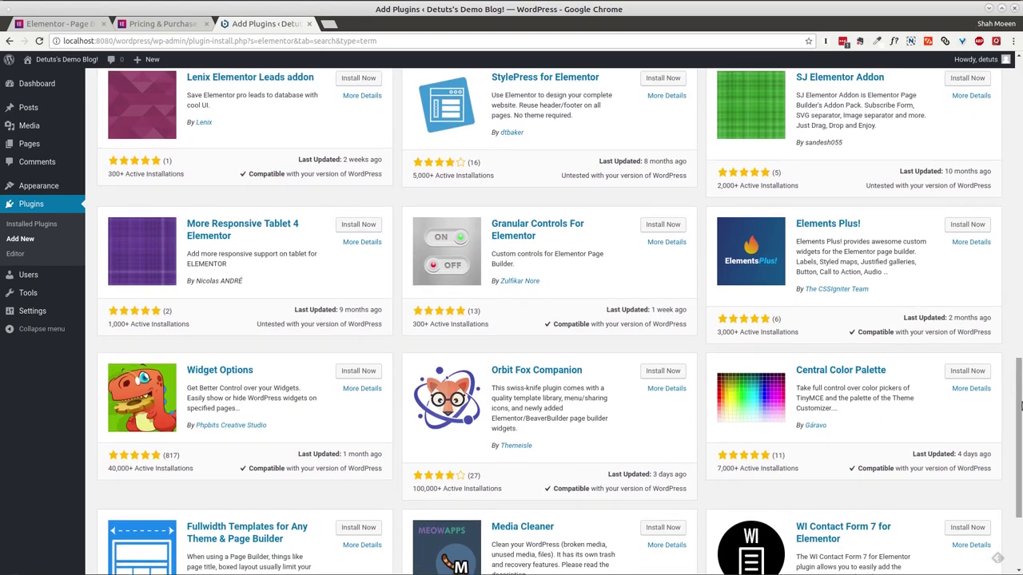
drag(1020, 406, 1020, 94)
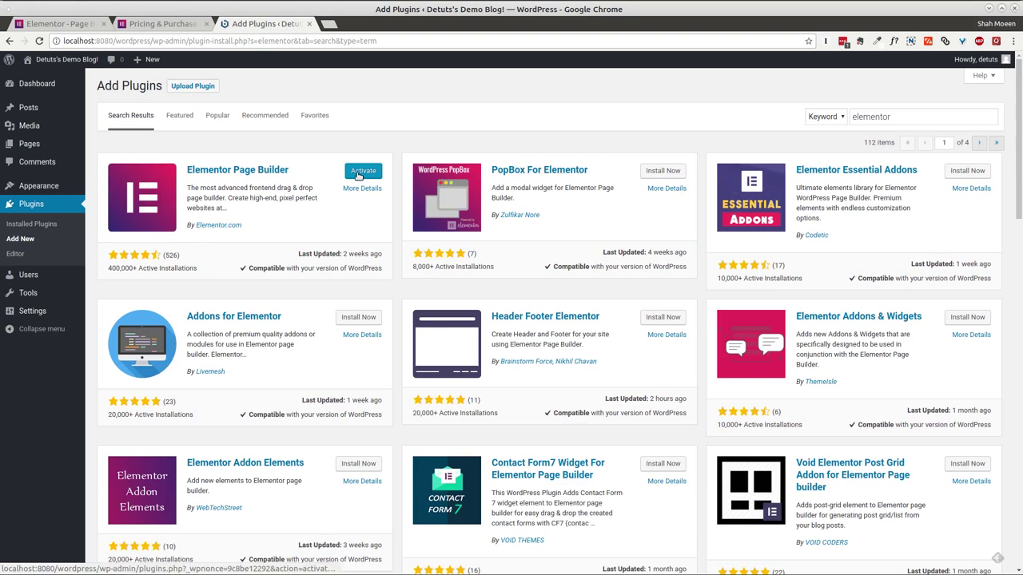
click(360, 173)
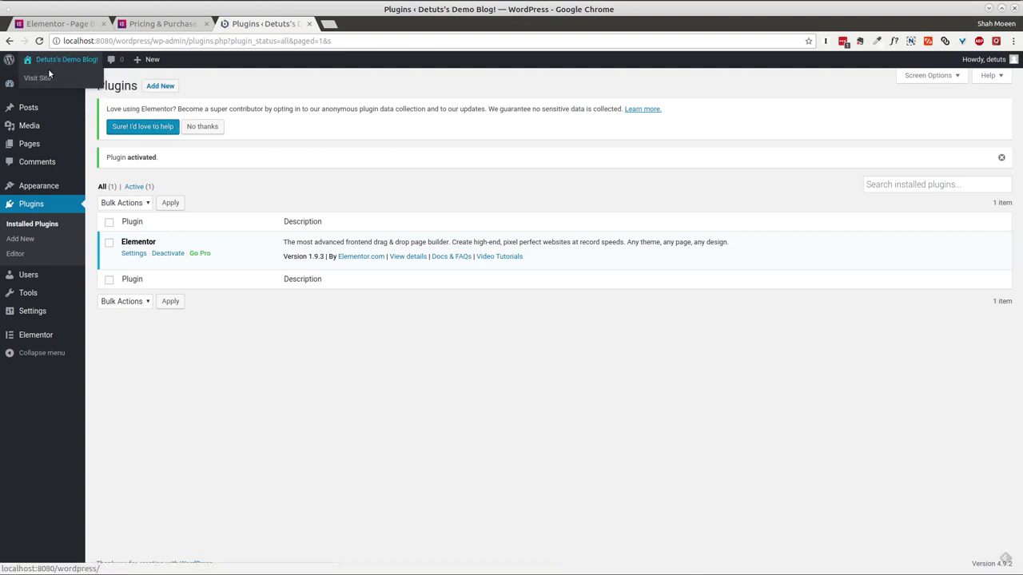
- Open the site's front end in a new browser tab and look over the blog's home page
right_click(49, 75)
click(52, 82)
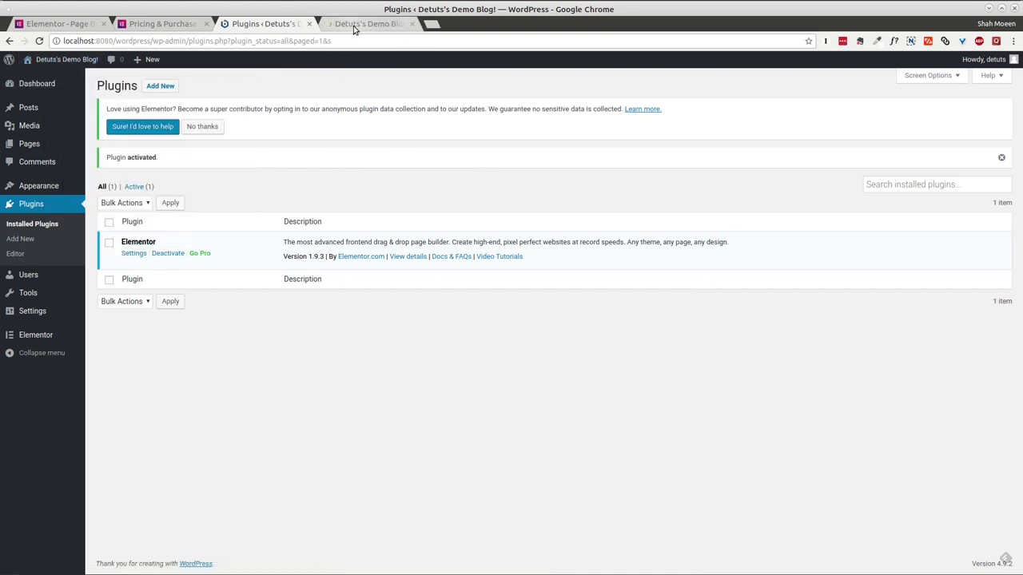
click(354, 26)
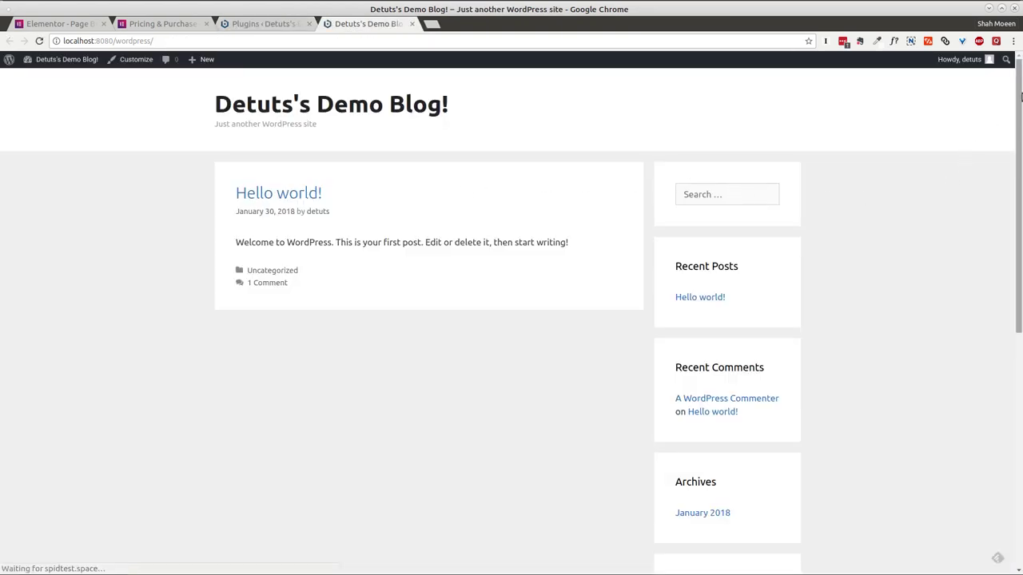
scroll(1020, 96, down, 4)
scroll(1018, 99, up, 4)
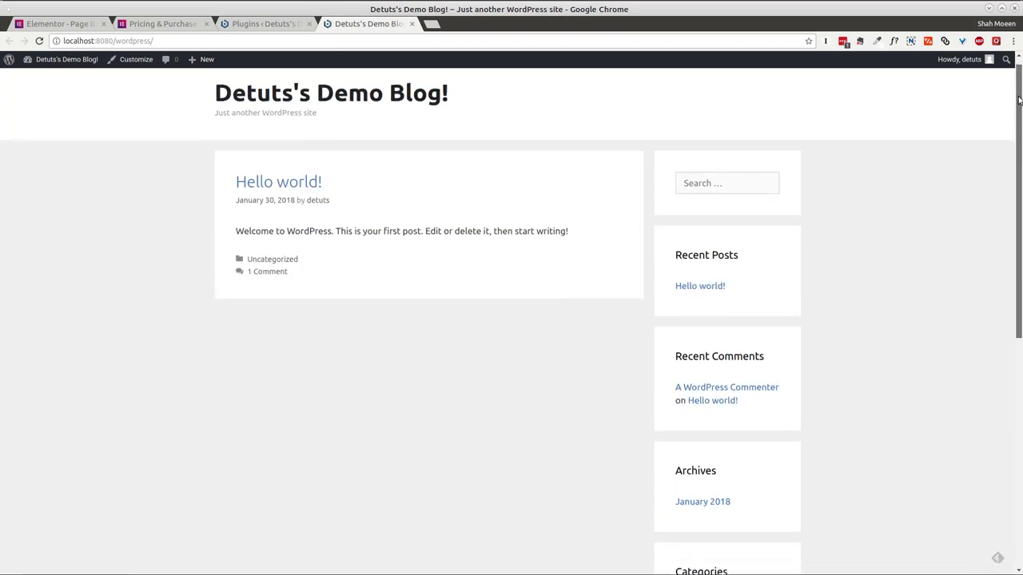
scroll(1018, 92, down, 2)
scroll(1007, 71, up, 2)
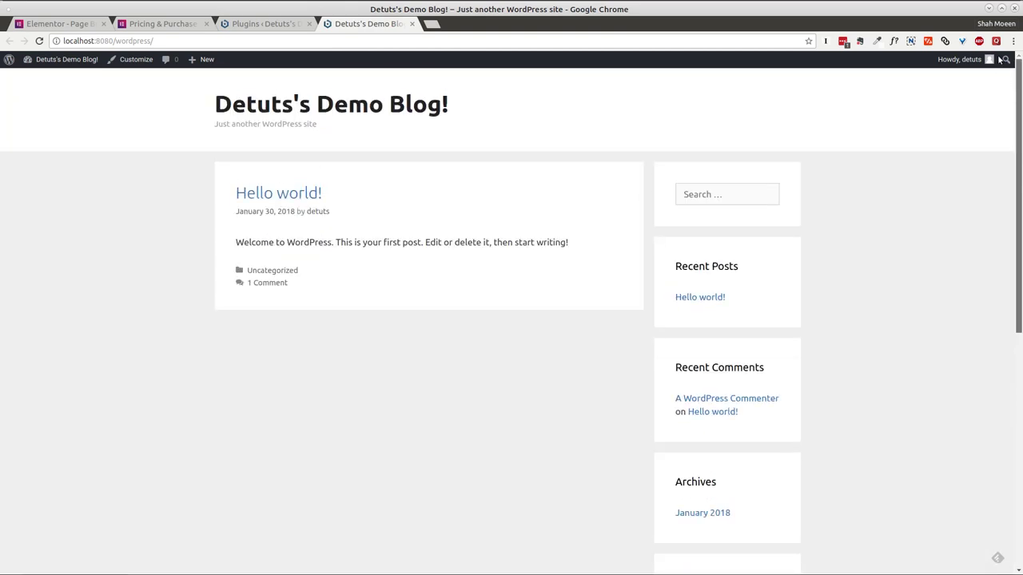
- Create a new page titled "demo page" and publish it
mouse_move(204, 59)
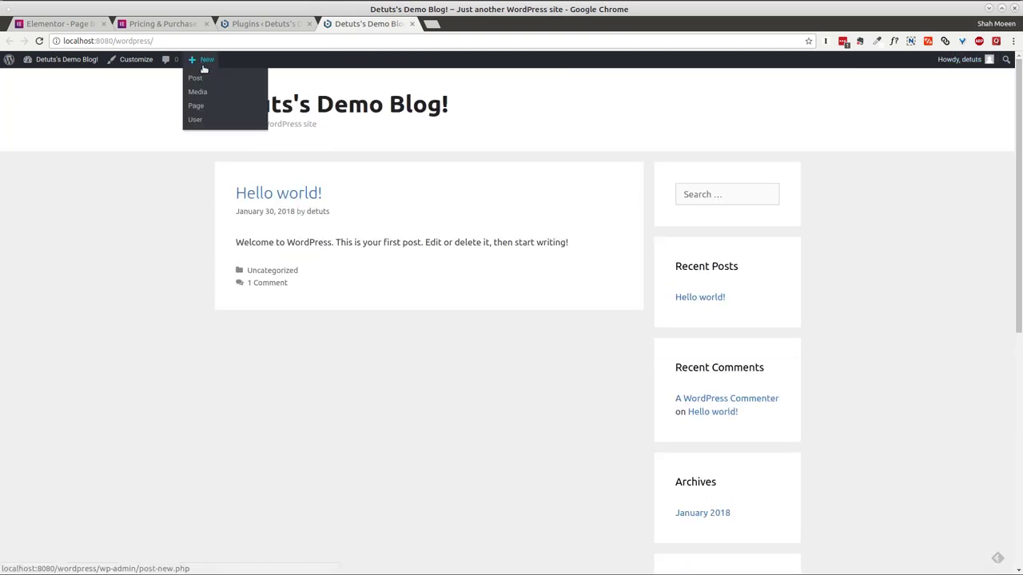
click(197, 111)
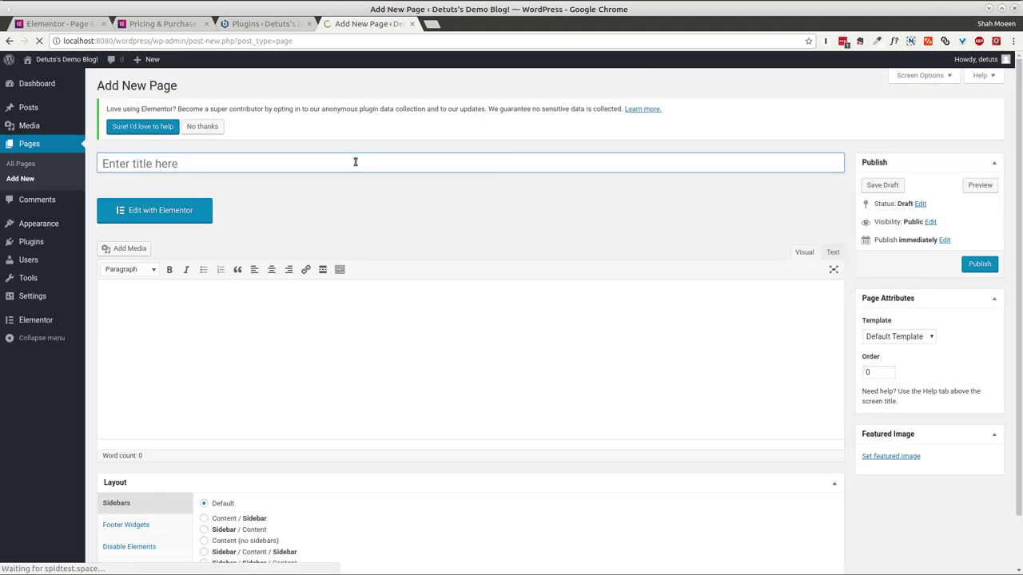
text(demo page)
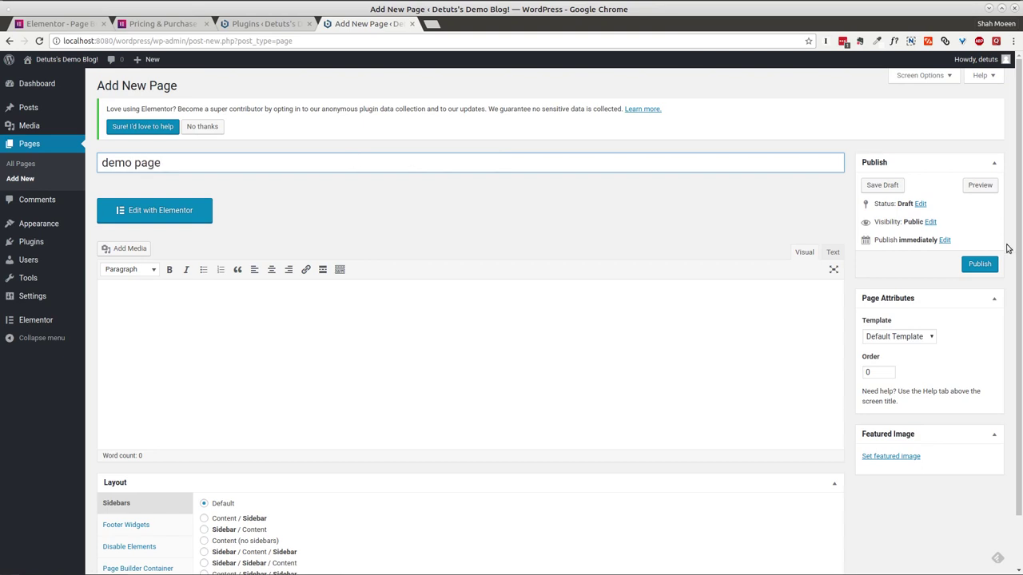
click(984, 265)
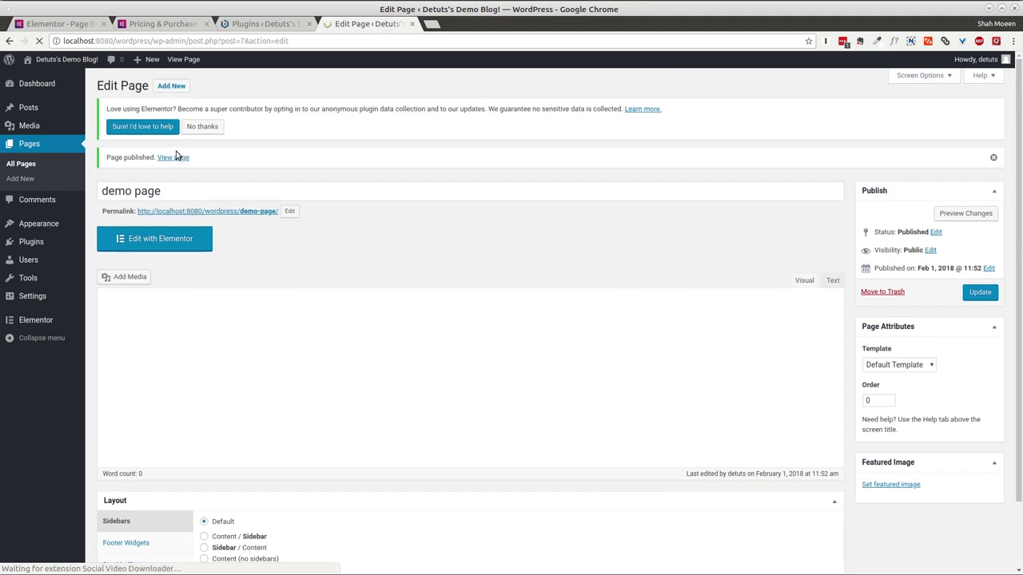
- View the published demo page on the site, and open it for editing with Elementor
click(164, 157)
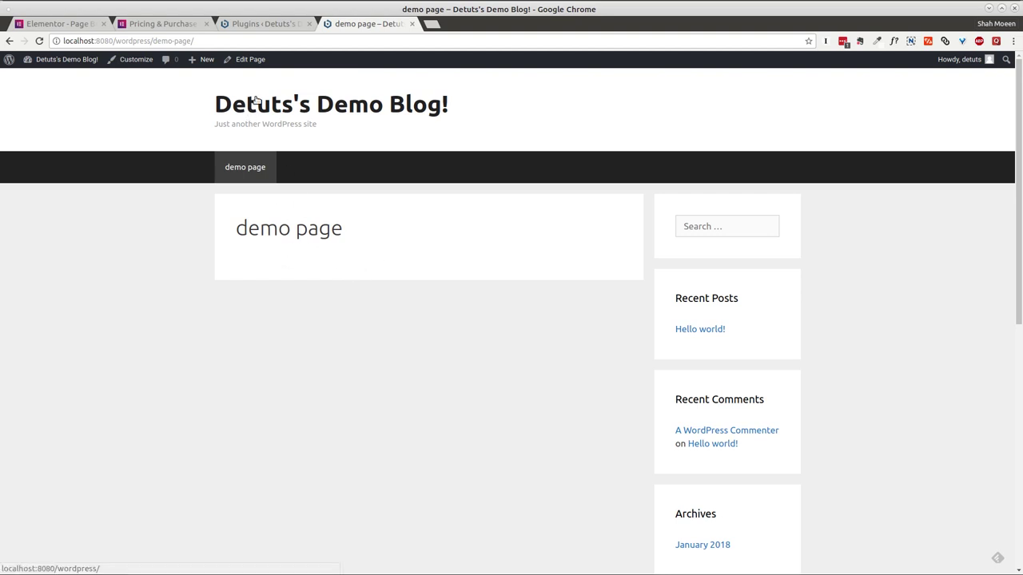
click(256, 62)
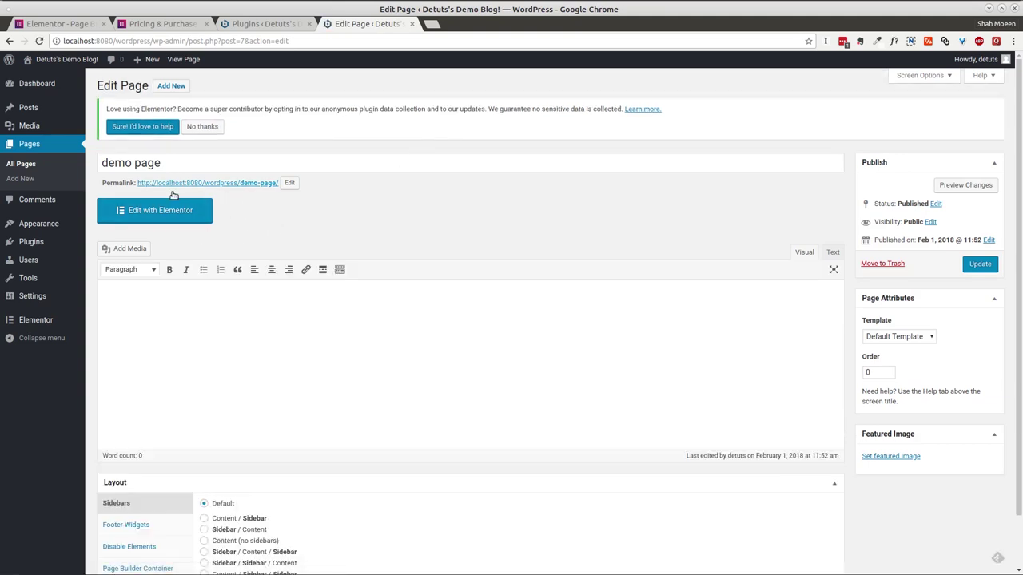
click(155, 213)
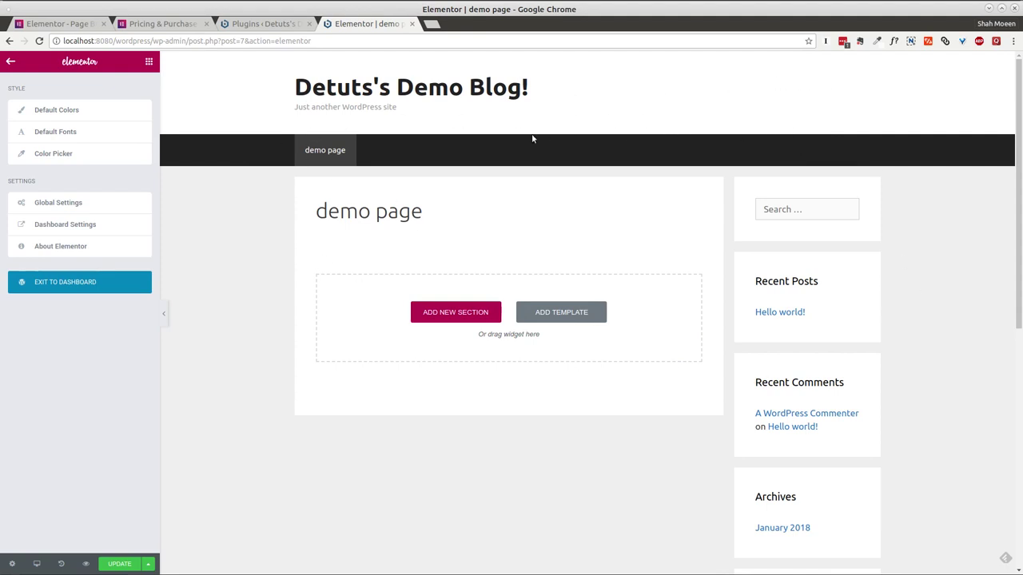
- Set the demo page's template to Elementor Canvas in the document settings
click(12, 564)
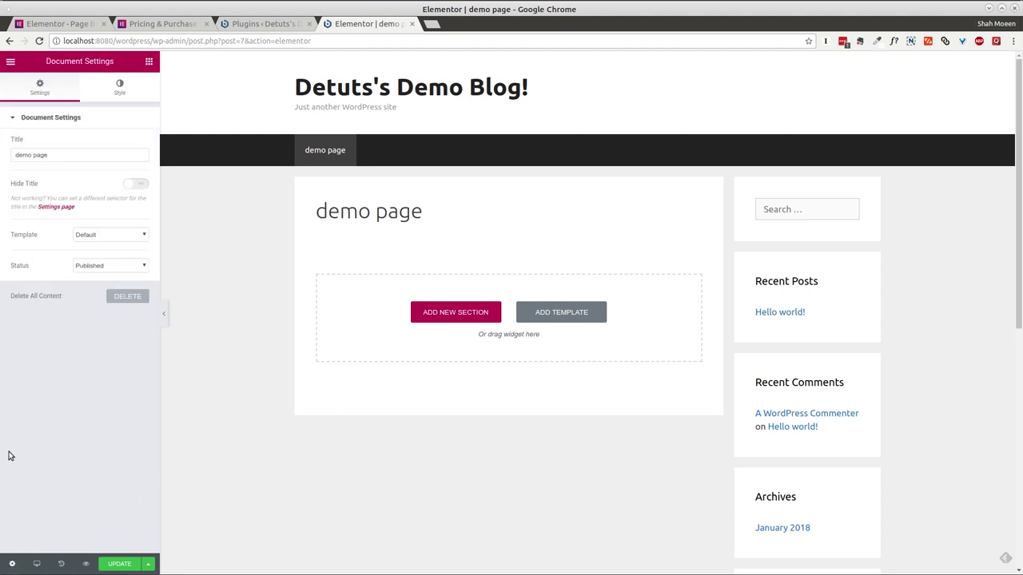
click(93, 238)
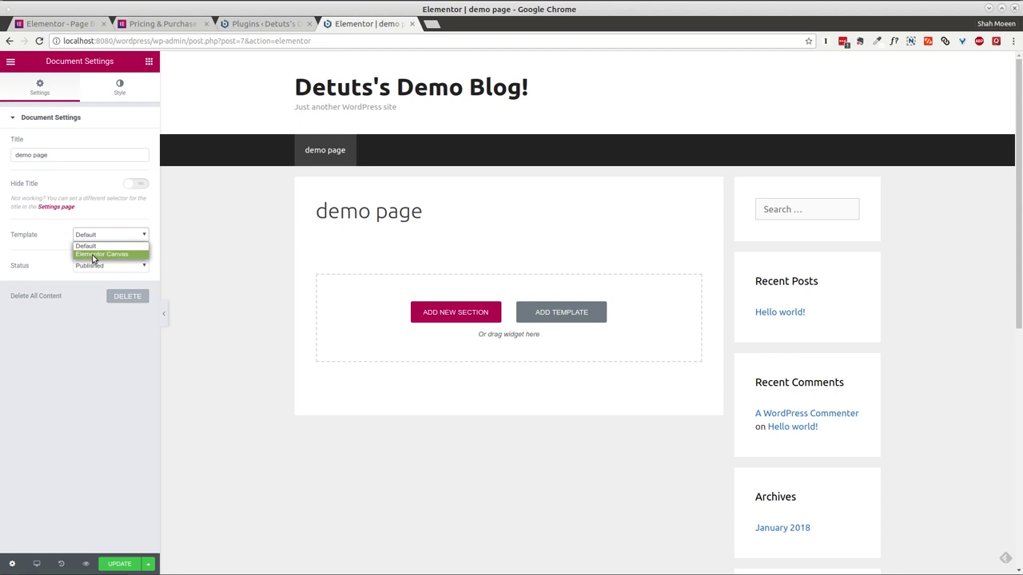
click(93, 255)
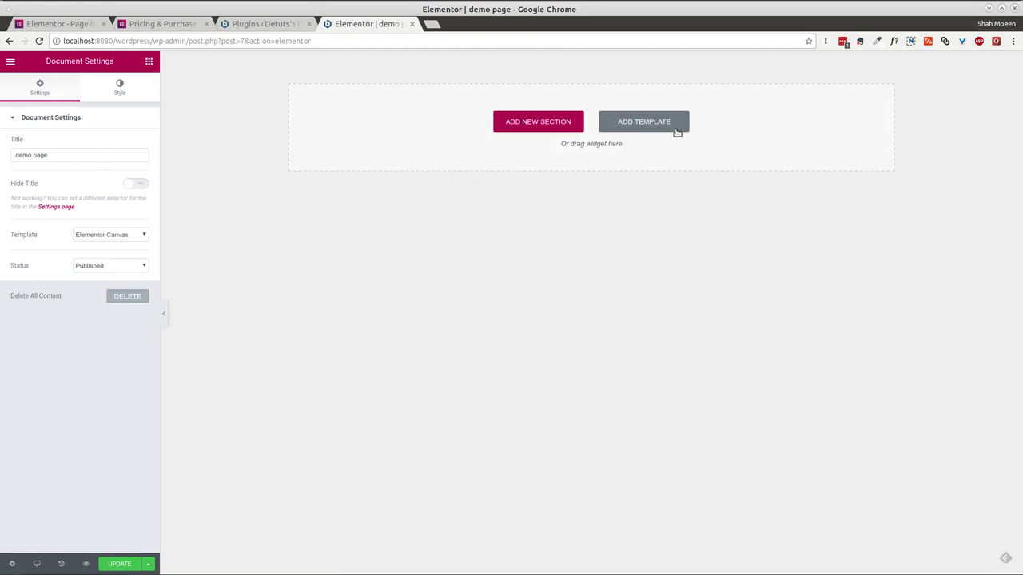
- Browse the predesigned templates in the template library and open the preview of "Landing Page – Webinar"
click(10, 61)
click(649, 123)
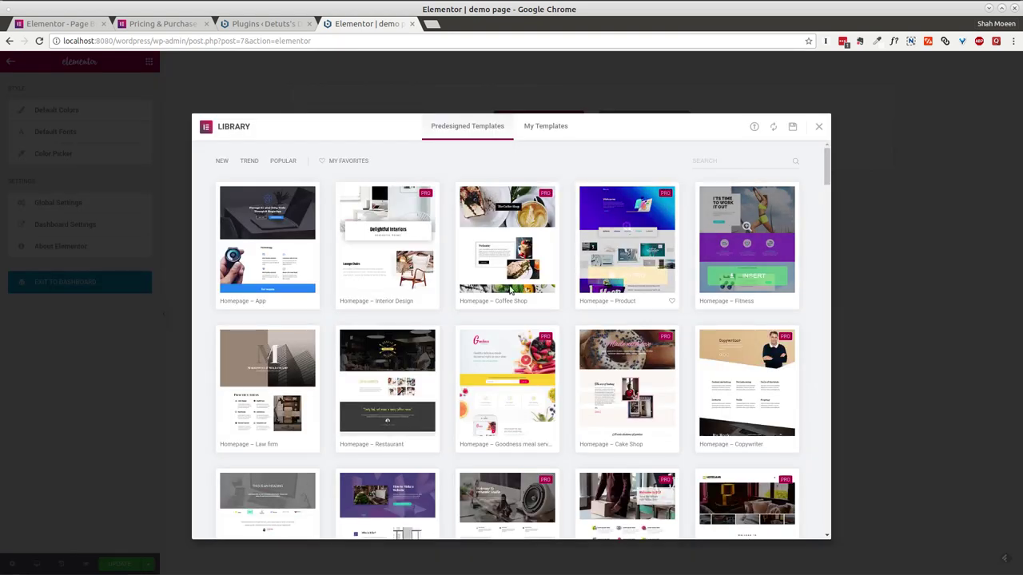
drag(825, 164, 831, 207)
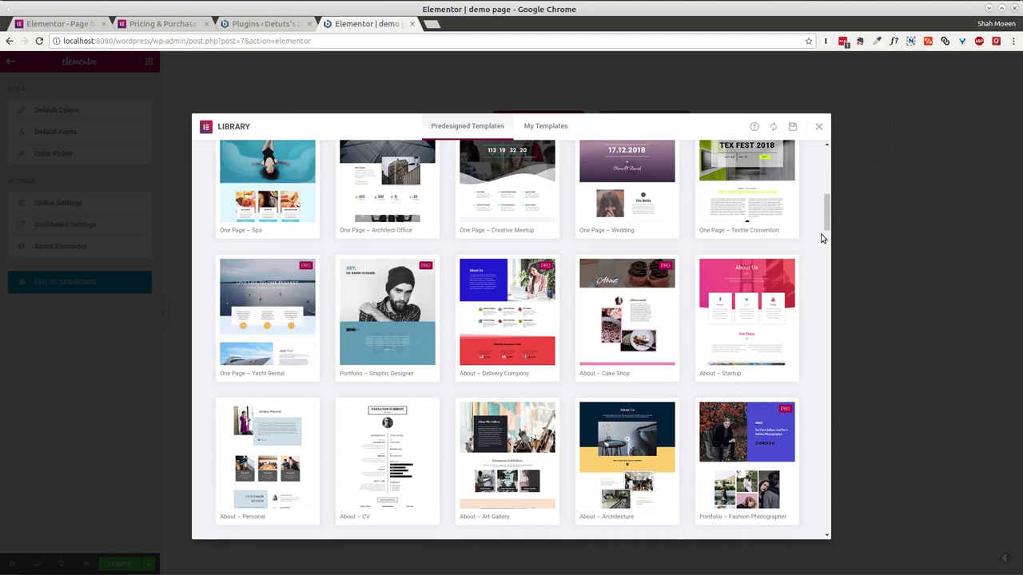
drag(828, 212, 828, 274)
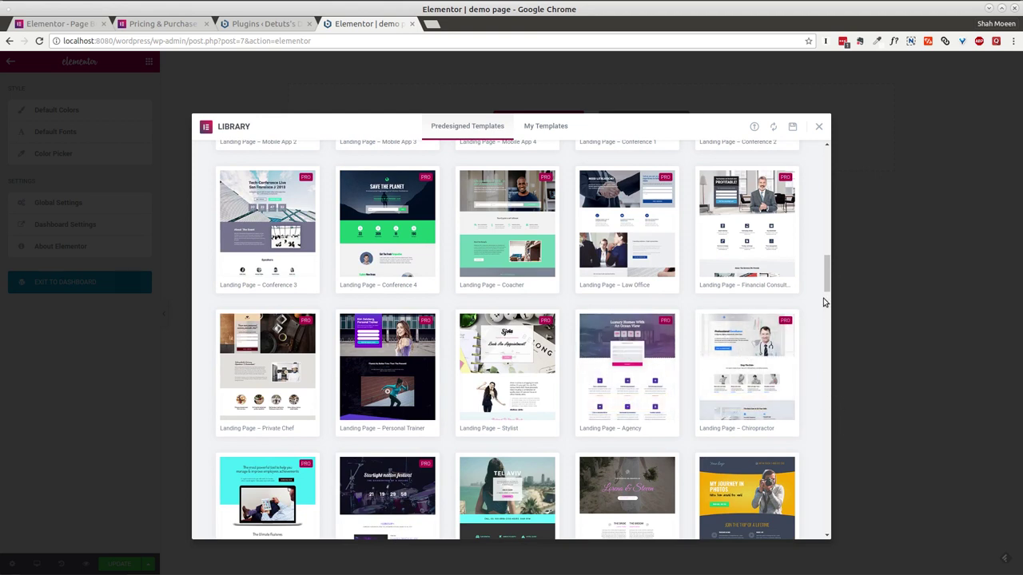
scroll(828, 288, down, 2)
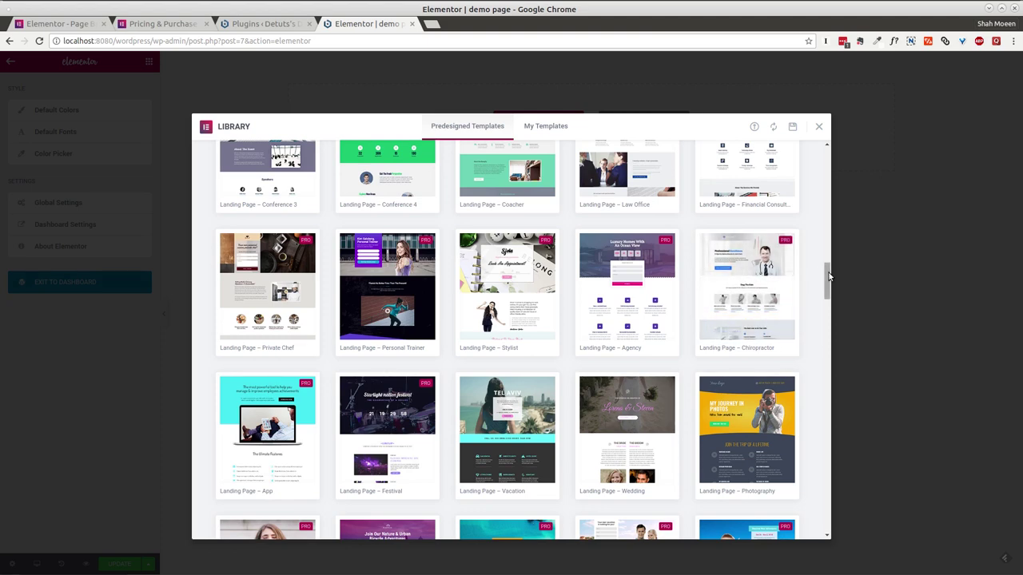
drag(819, 275, 823, 344)
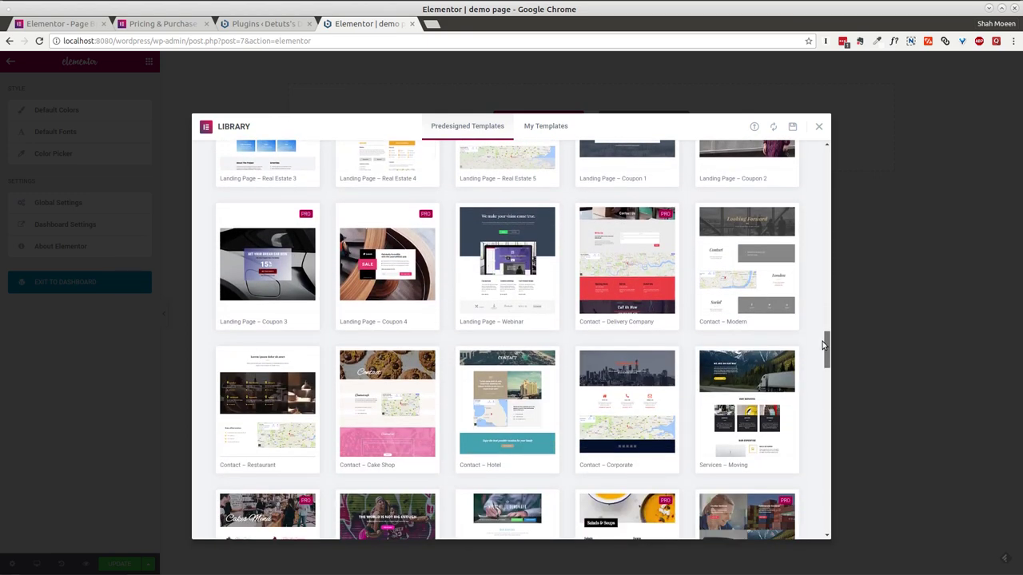
mouse_move(529, 259)
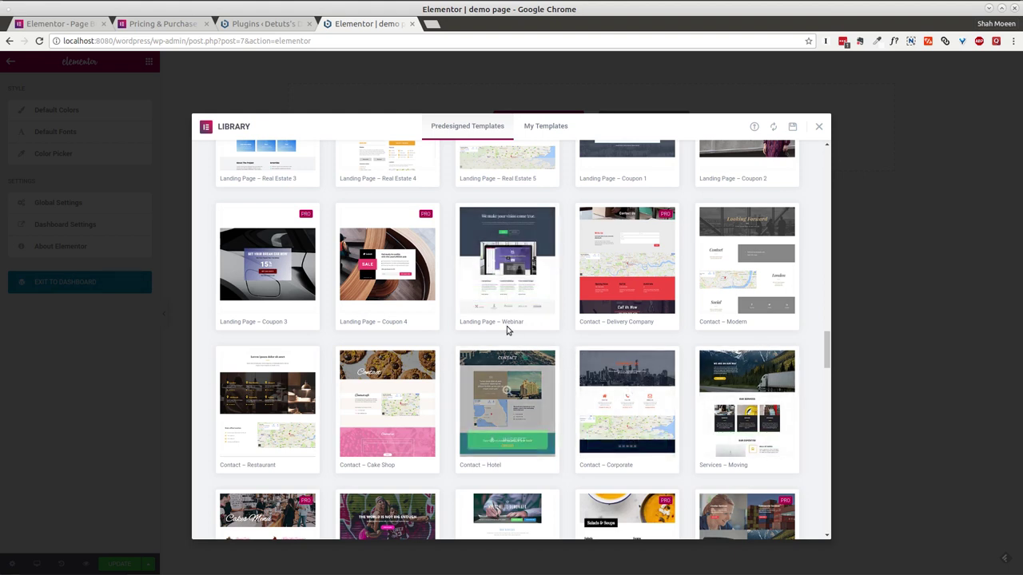
click(509, 249)
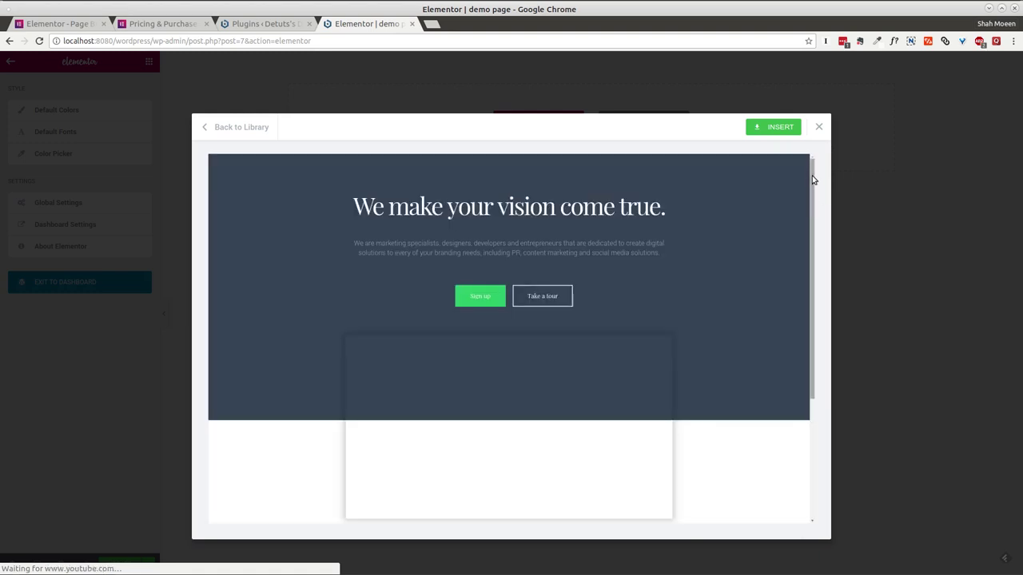
- Look through the webinar template preview and insert the template into the demo page
mouse_move(811, 171)
mouse_down()
mouse_move(815, 349)
mouse_move(805, 166)
mouse_up()
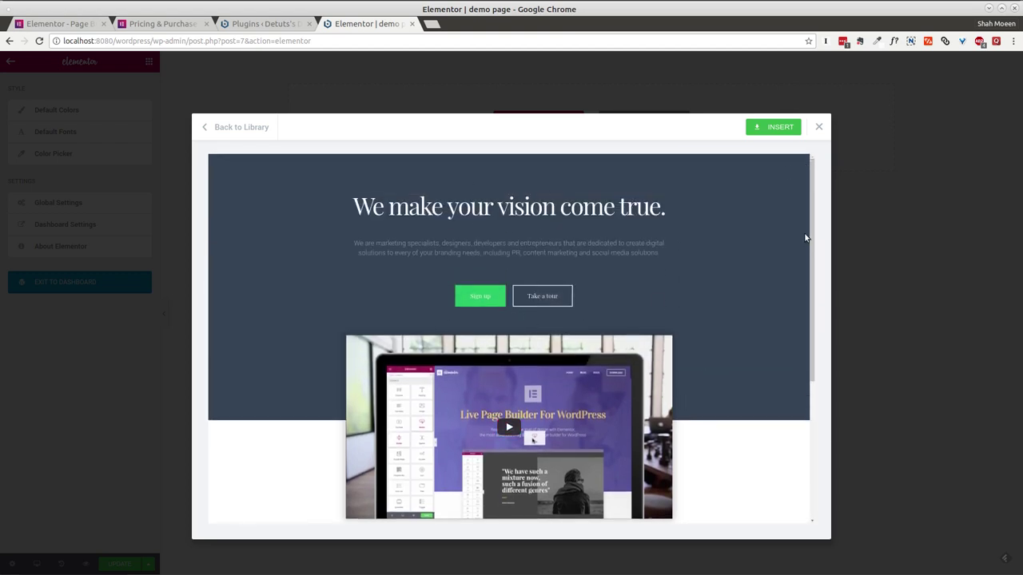
drag(811, 214, 819, 416)
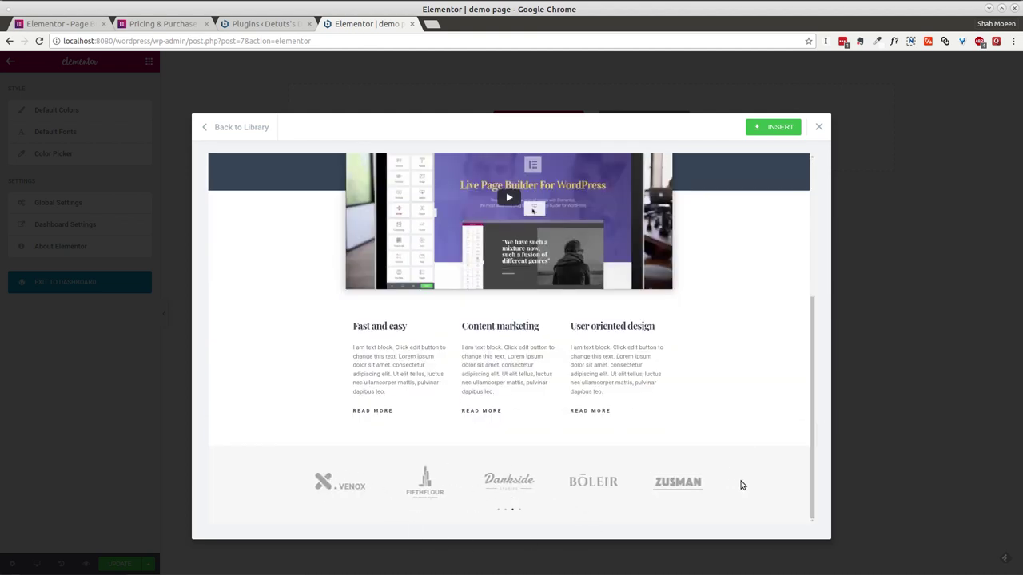
drag(812, 352, 799, 203)
click(779, 128)
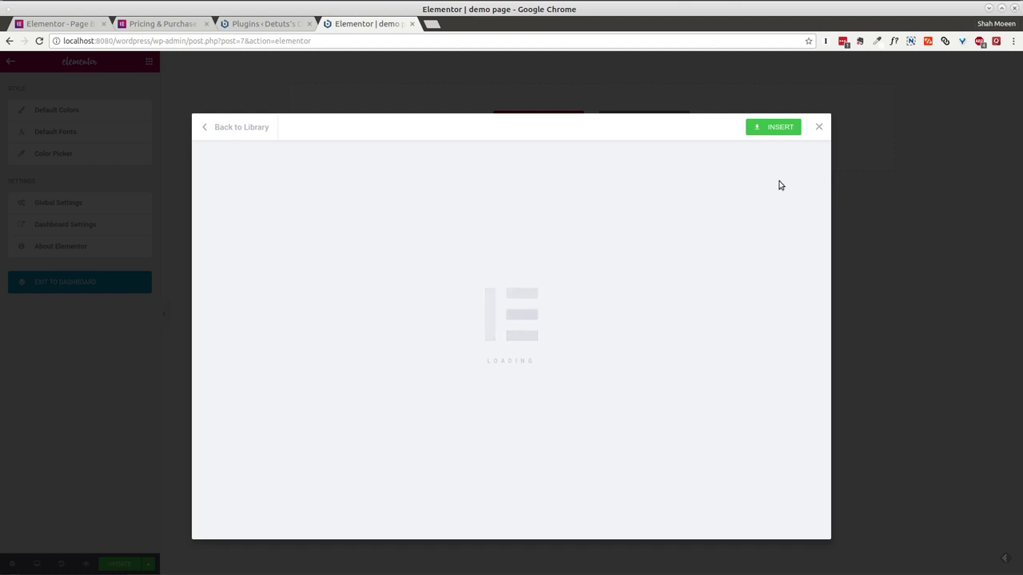
click(788, 131)
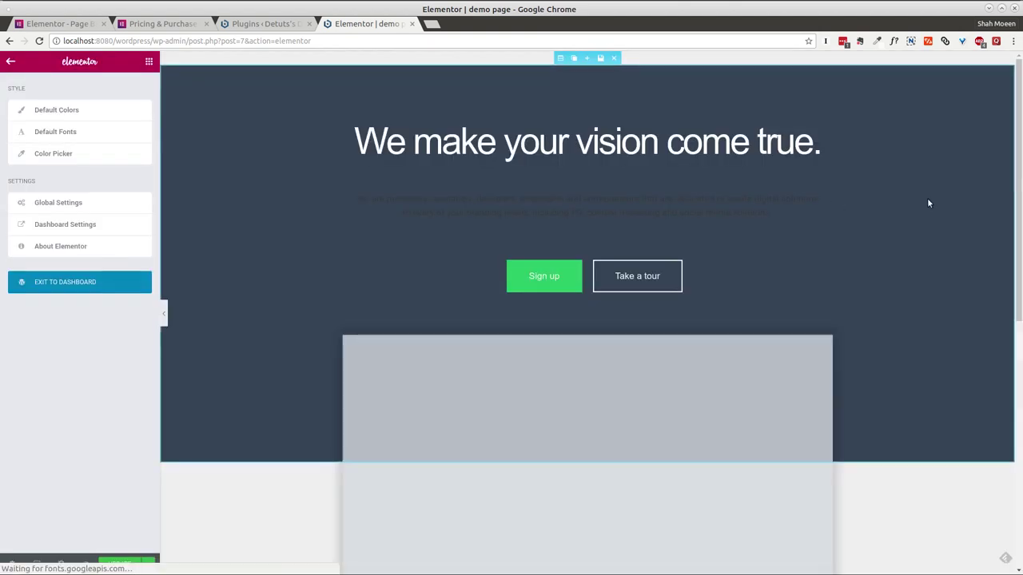
- Replace the hero heading's text with "Join our FREE Webinar"
scroll(624, 282, down, 3)
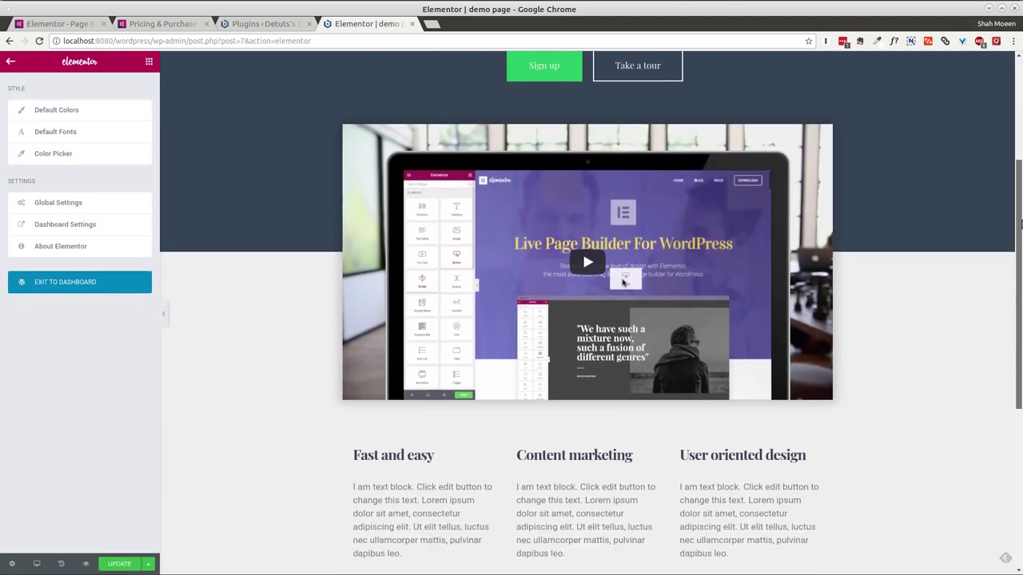
drag(1020, 225, 1020, 188)
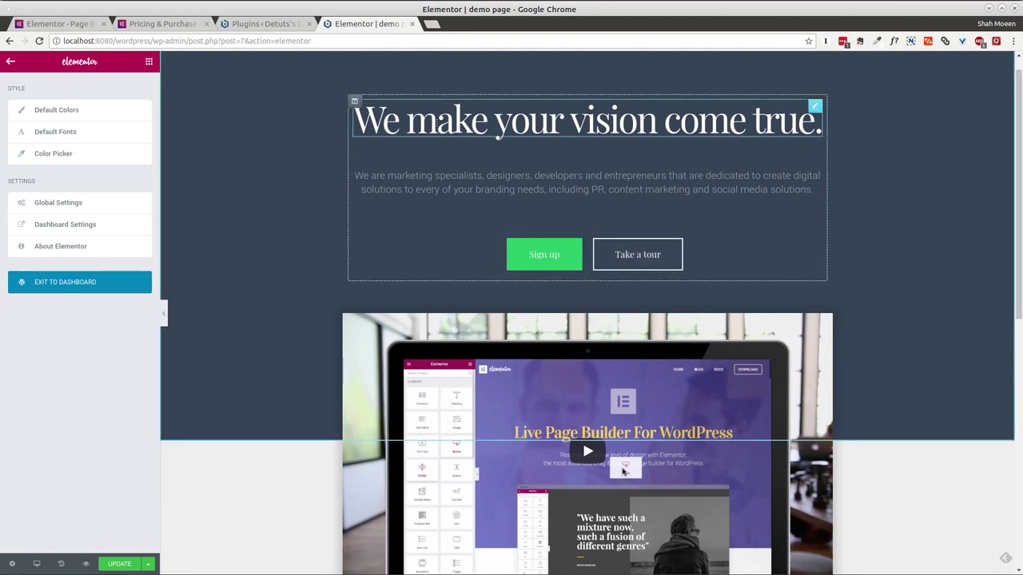
triple_click(613, 124)
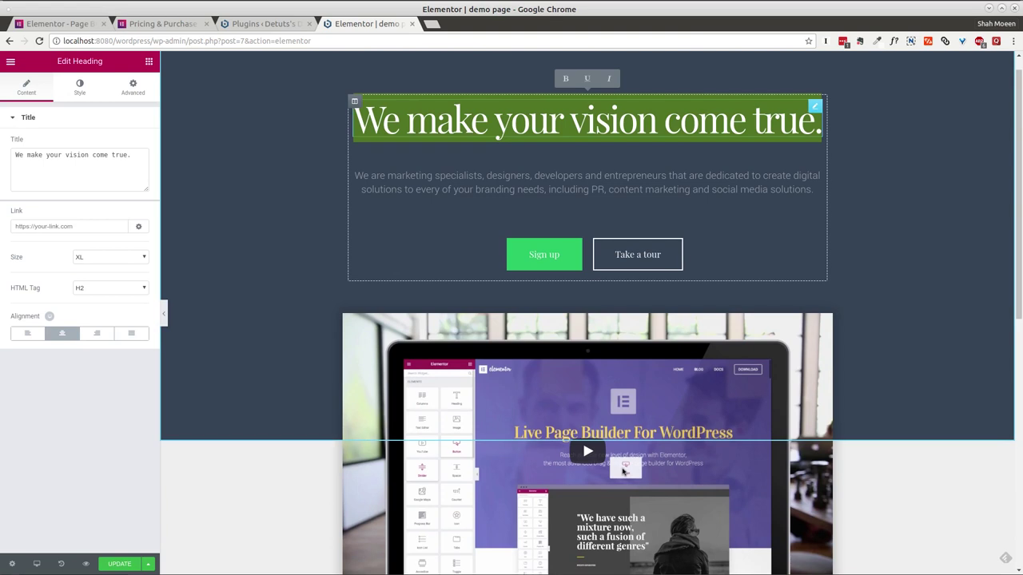
text(Join oru)
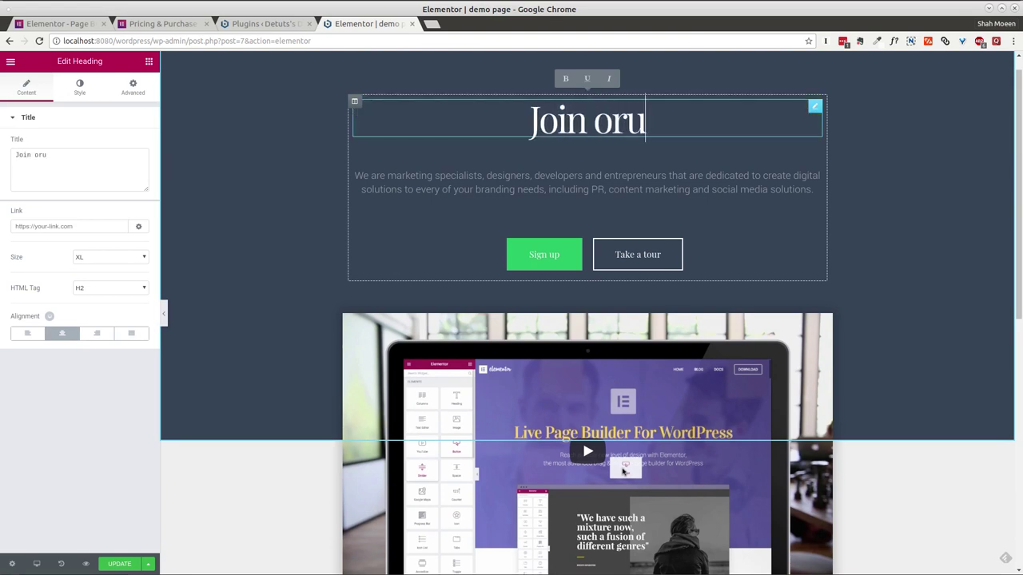
key(BackSpace)
key(BackSpace)
text(ur FREE)
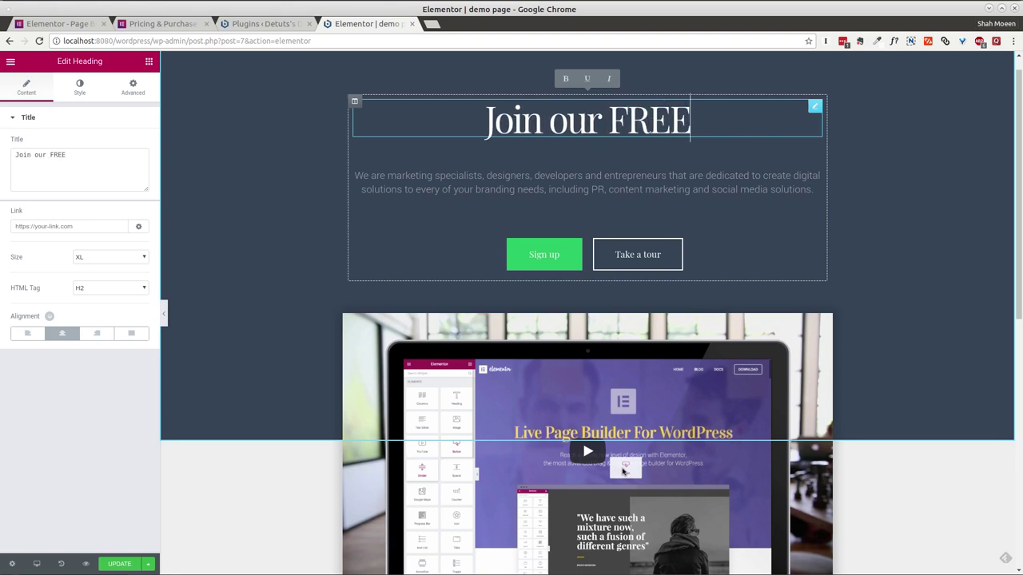
text( Webin)
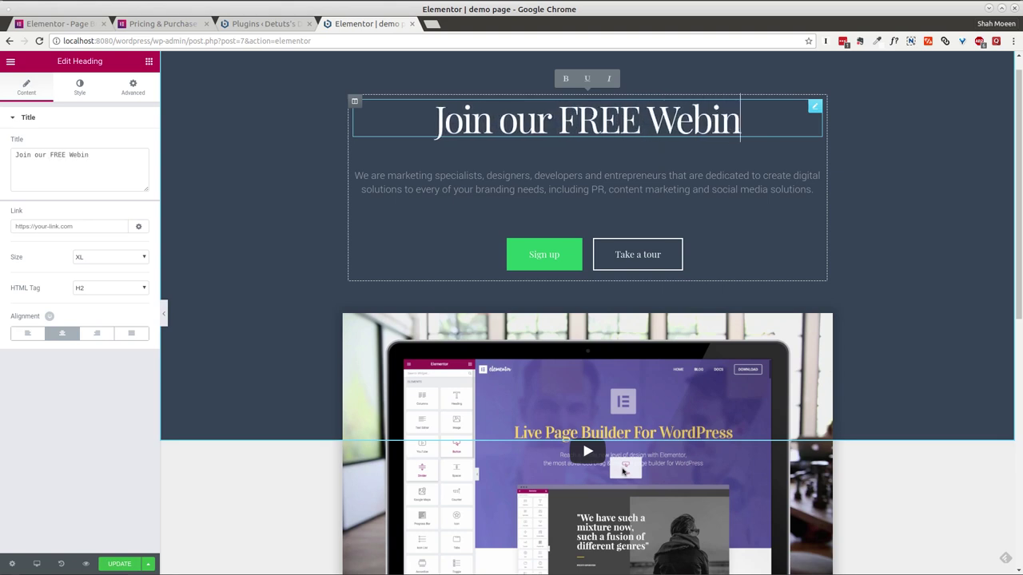
text(ar)
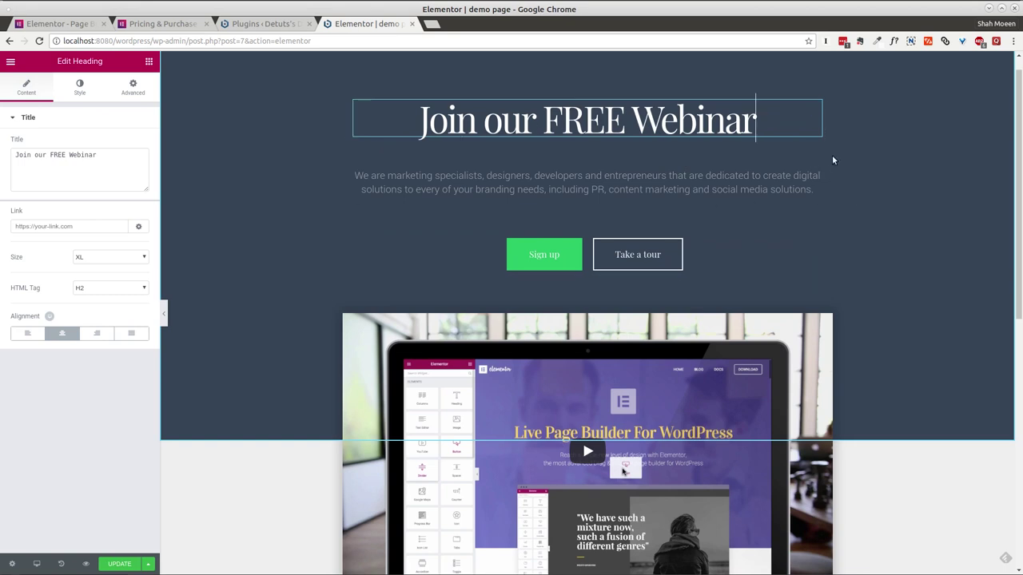
- Change the font family of the "Join our FREE Webinar" heading to Lato in its typography settings
key(ctrl+shift+Left)
key(ctrl+shift+Left)
key(ctrl+shift+Left)
key(ctrl+shift+Left)
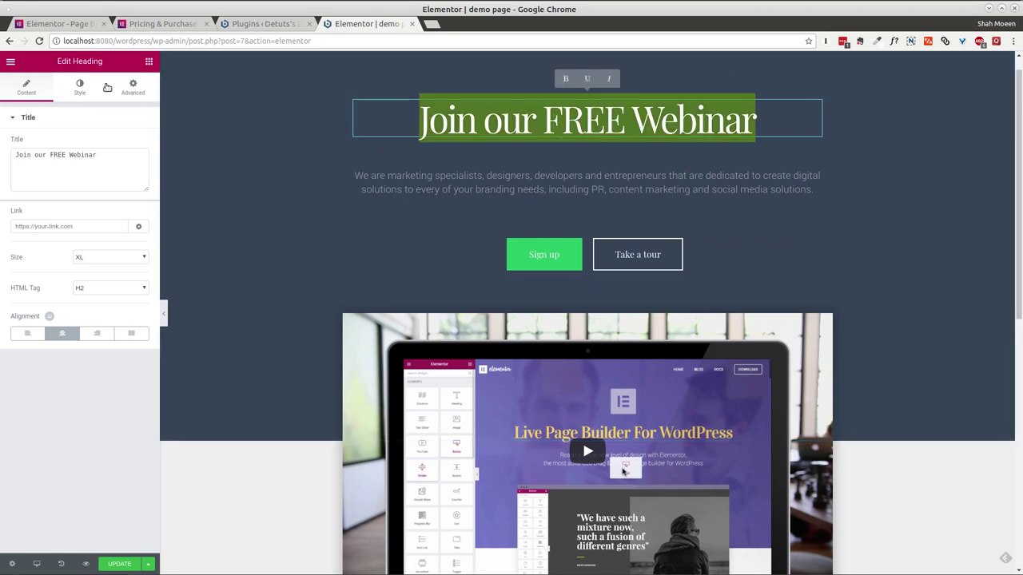
click(97, 86)
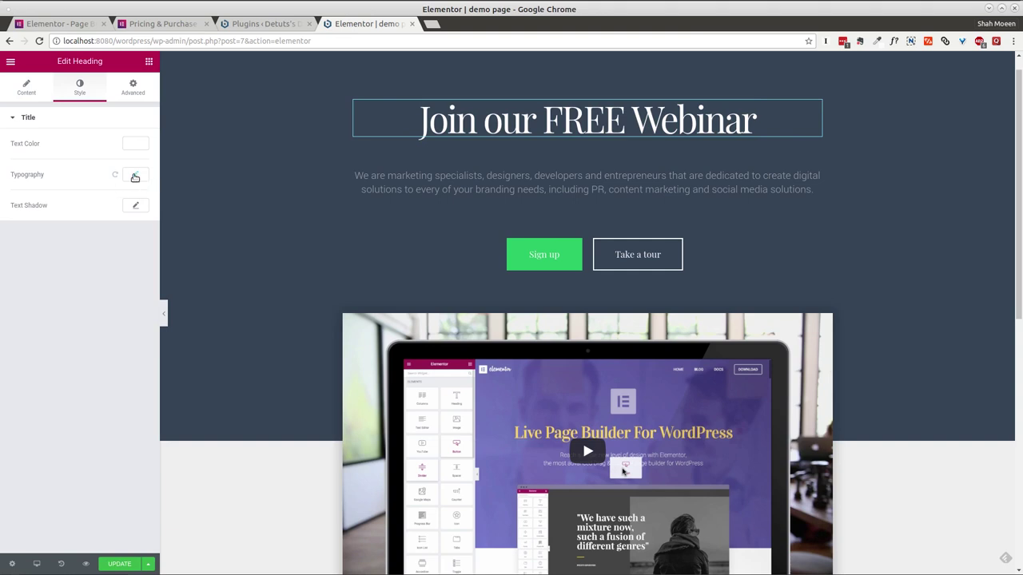
click(139, 176)
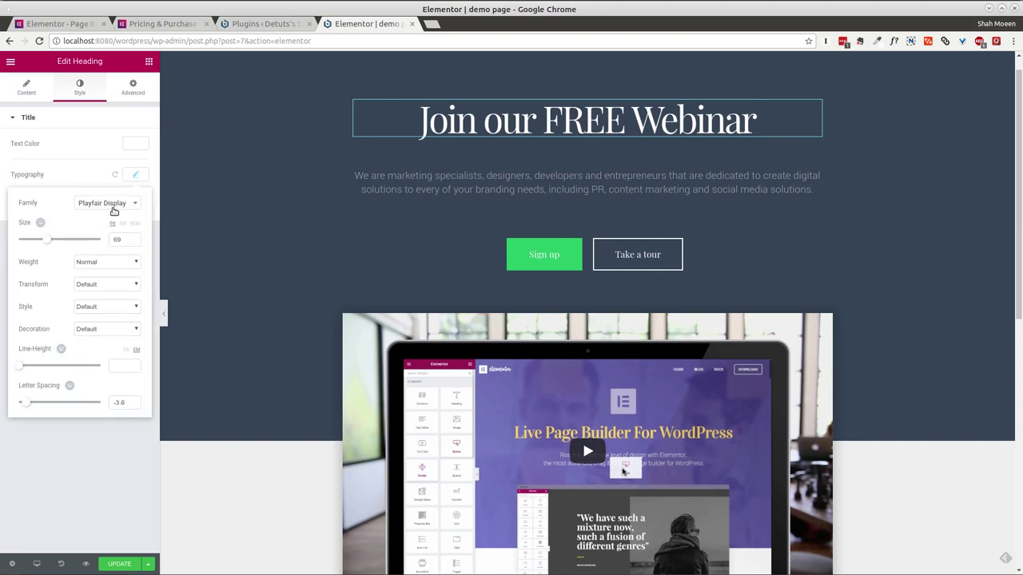
click(114, 204)
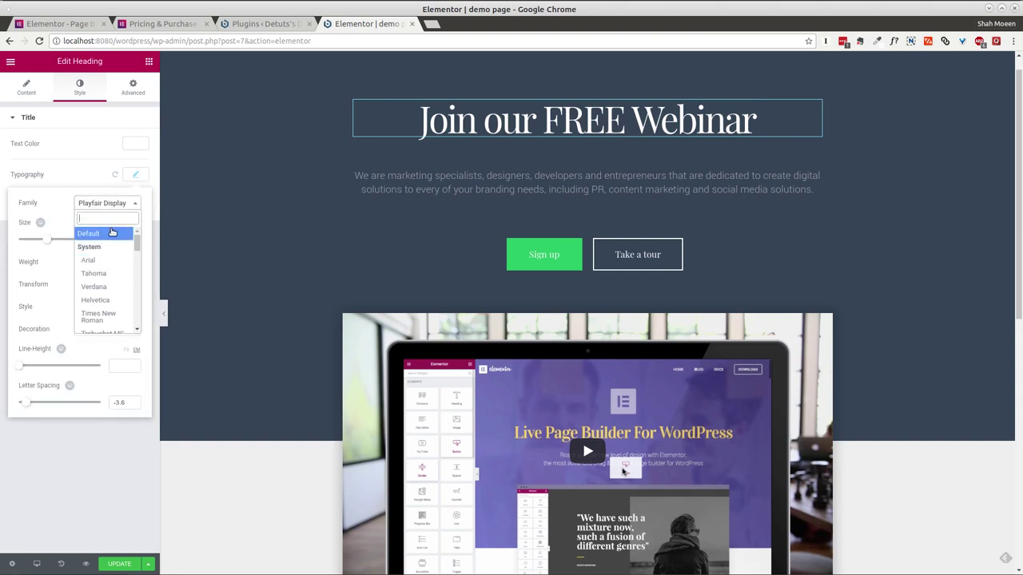
text(lato)
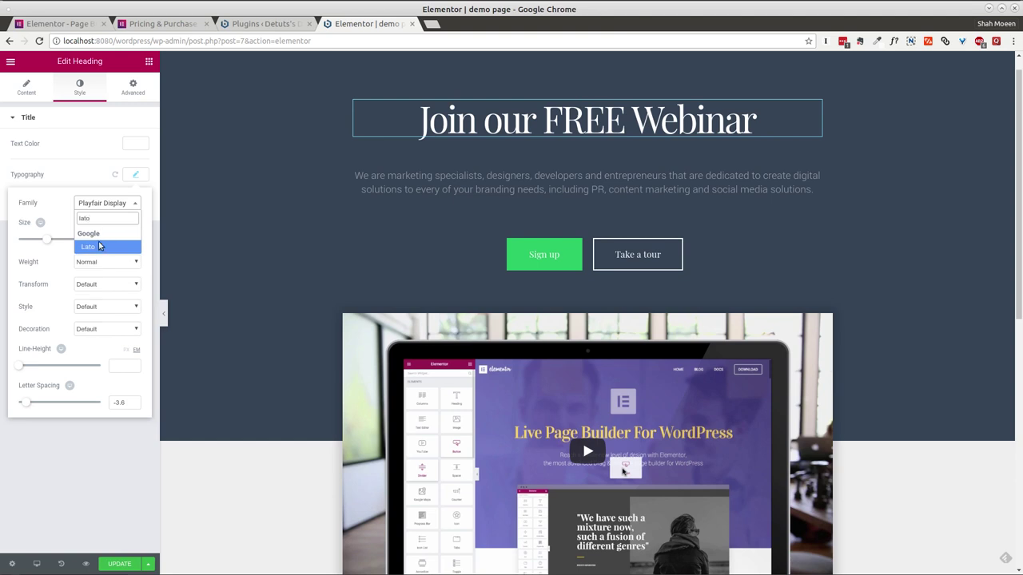
click(100, 247)
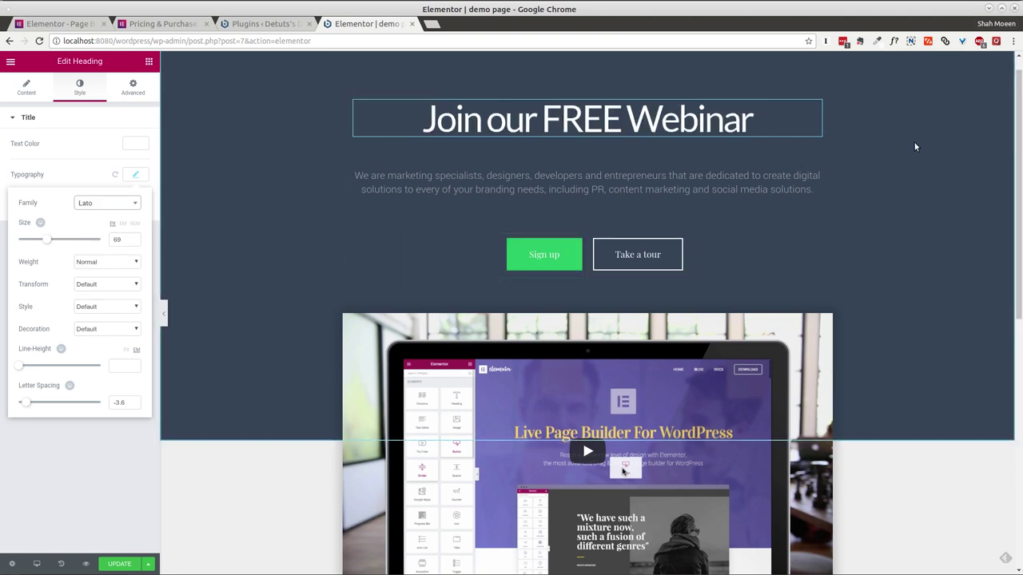
- Set the "Sign up" button's background color to pink #ff3567
click(1020, 137)
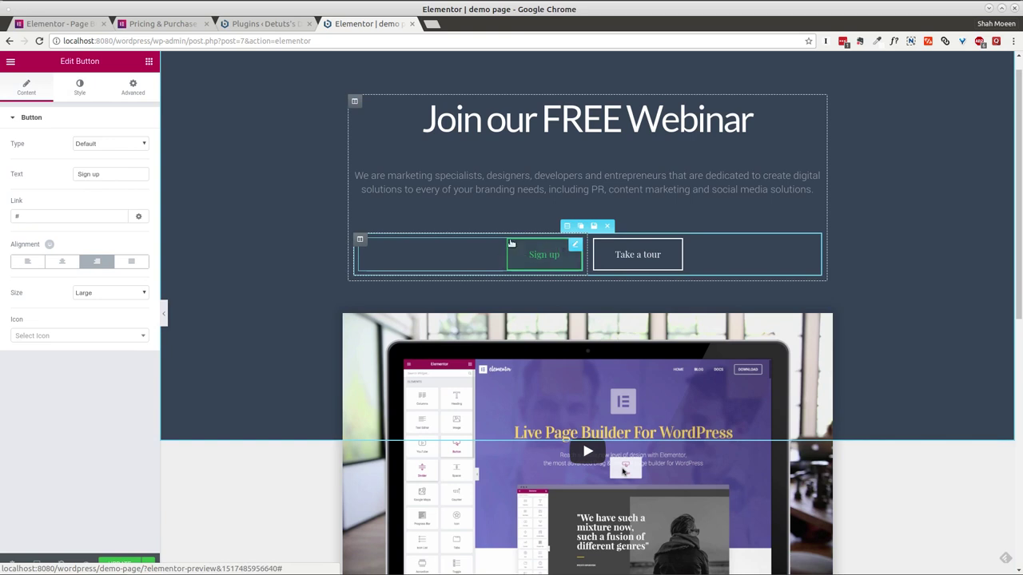
click(81, 88)
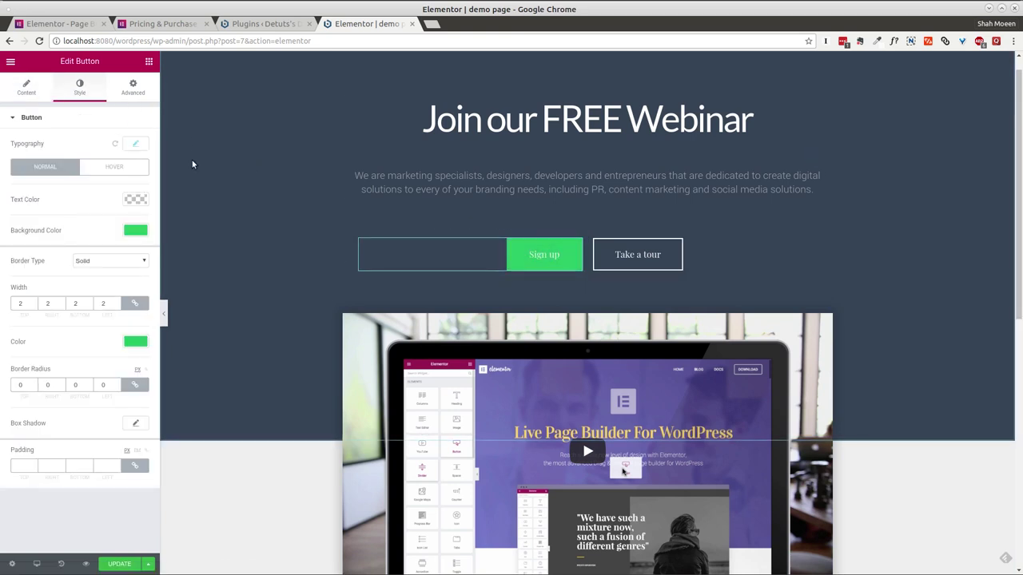
click(135, 230)
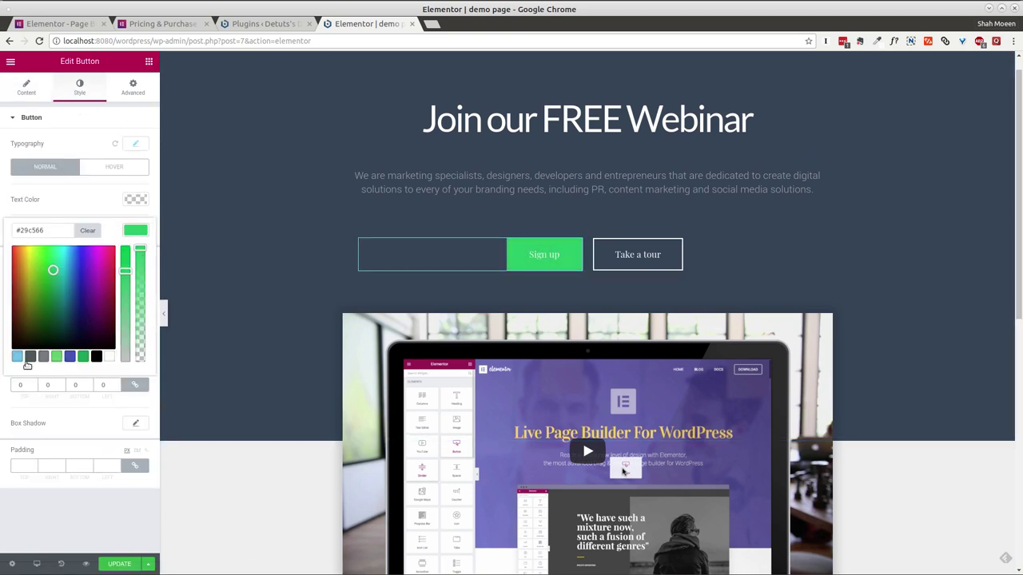
click(112, 247)
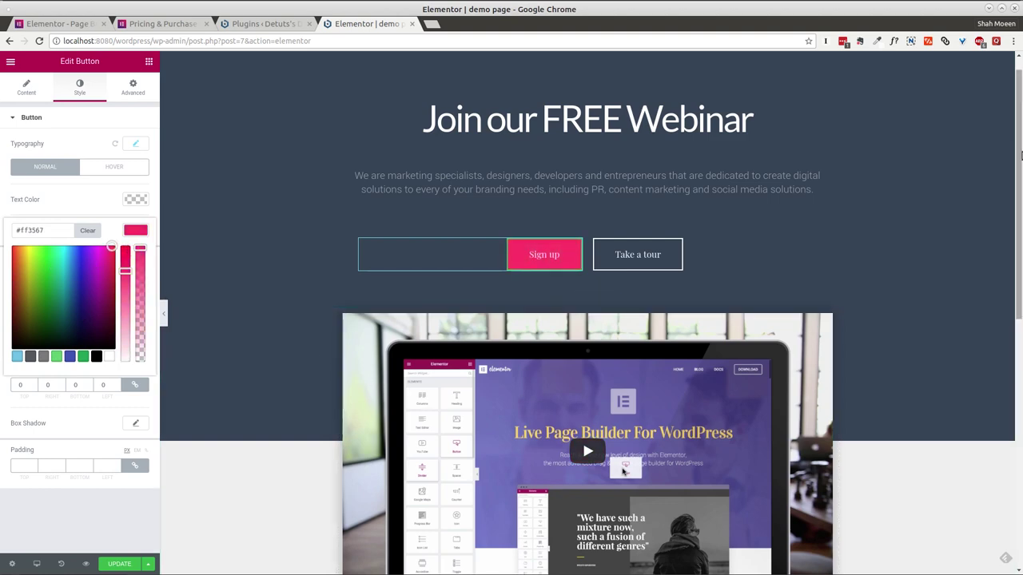
- Open the logo image carousel near the page's end for editing and look over the rest of the page
click(1020, 350)
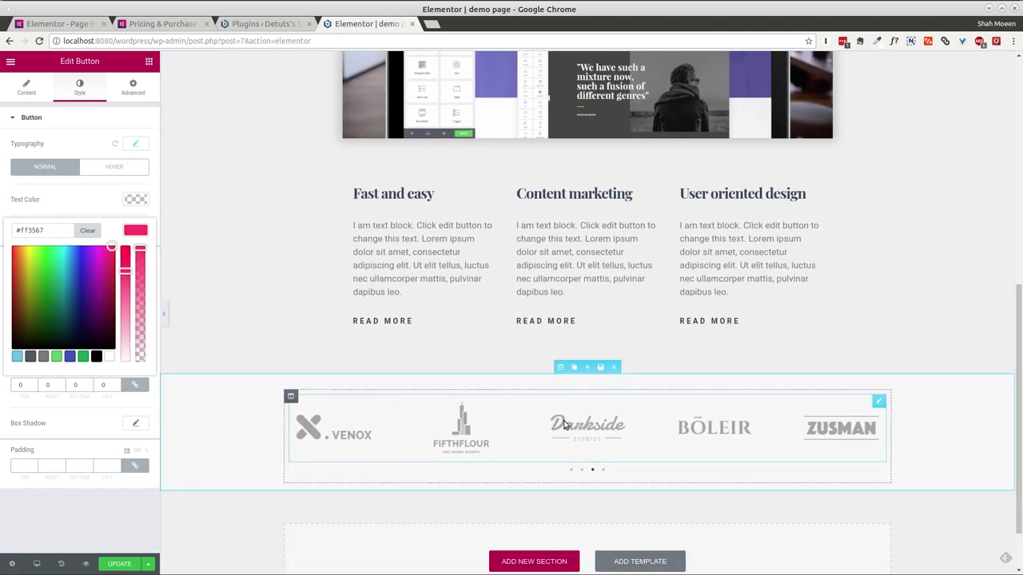
click(568, 424)
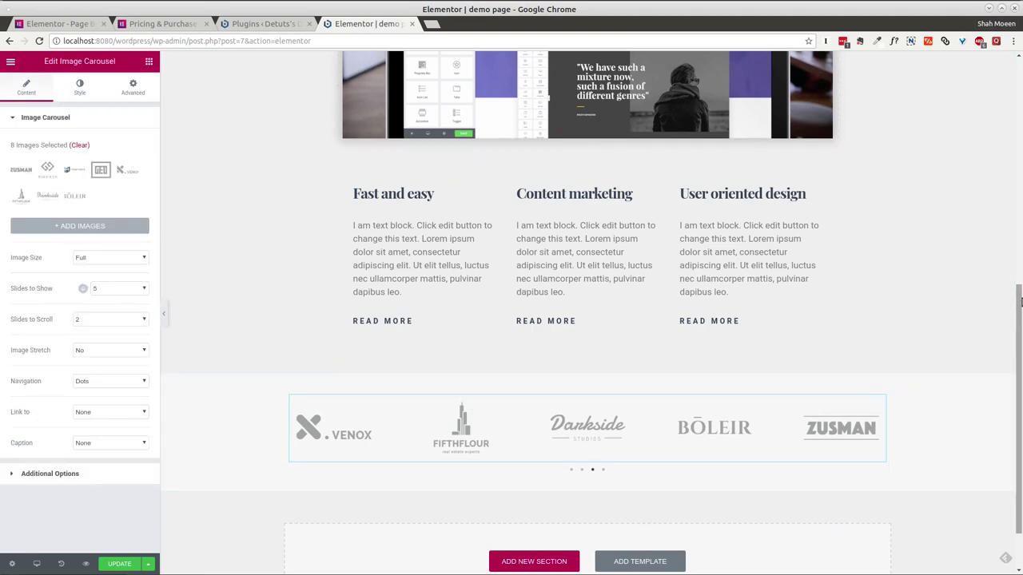
scroll(1020, 349, down, 1)
scroll(1019, 364, up, 3)
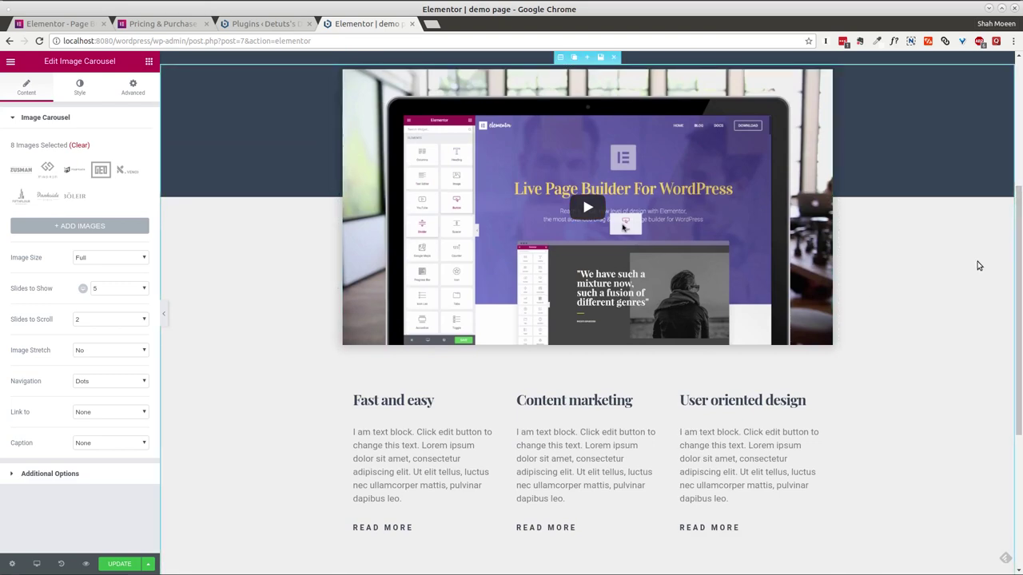
scroll(559, 384, up, 3)
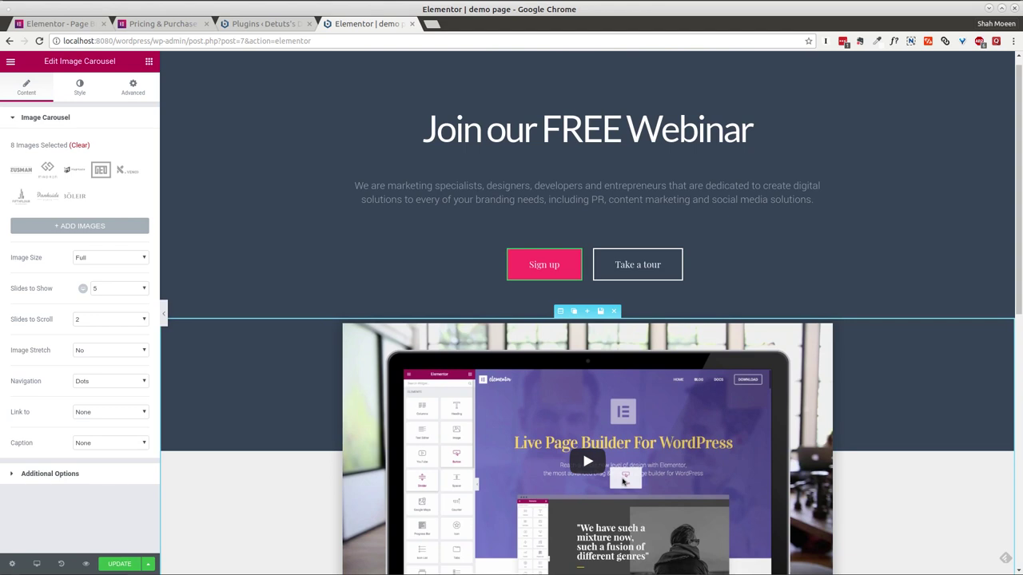
- Switch the responsive preview to Tablet (768px) and check the page's layout
click(38, 564)
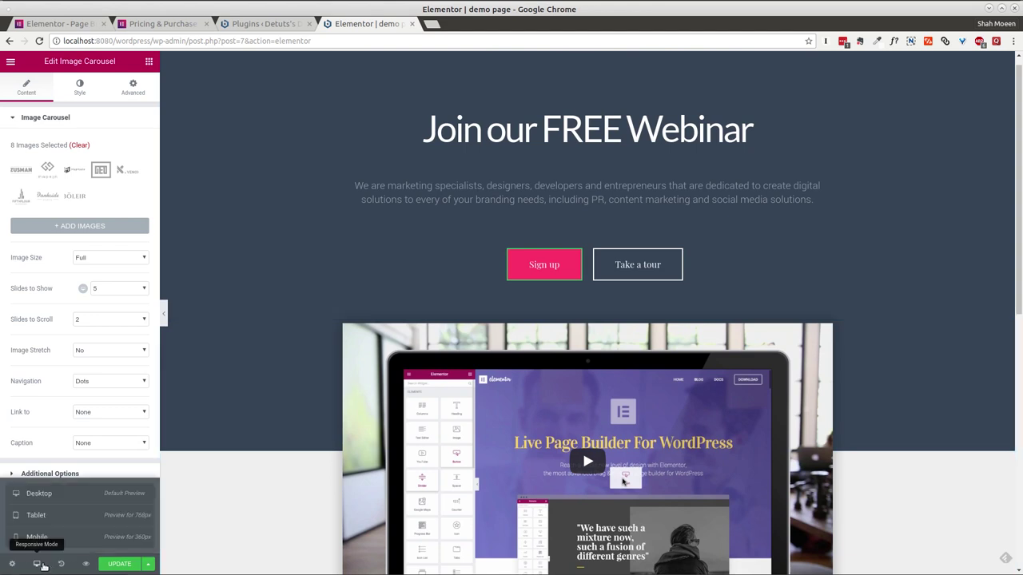
click(57, 516)
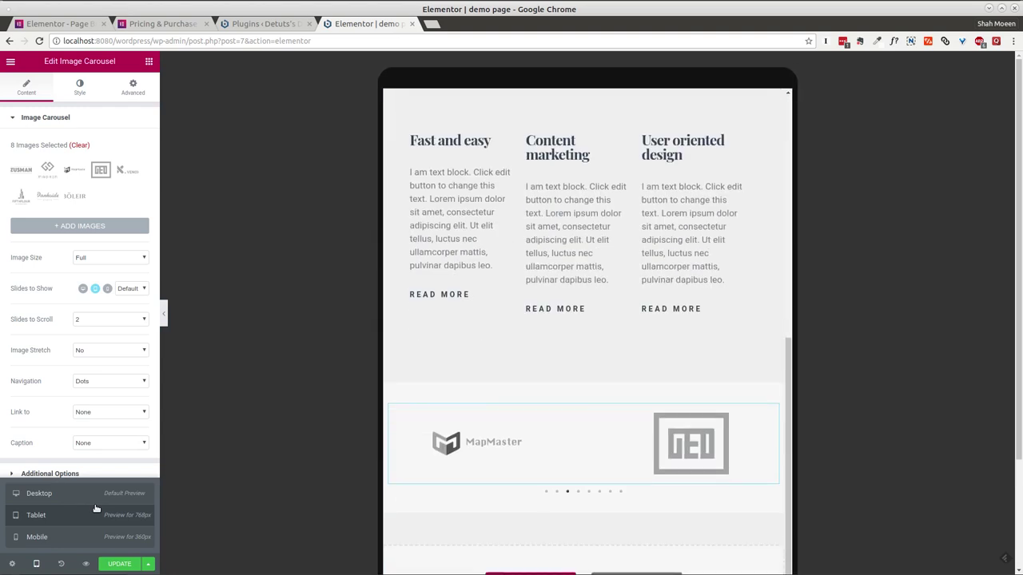
scroll(529, 474, down, 1)
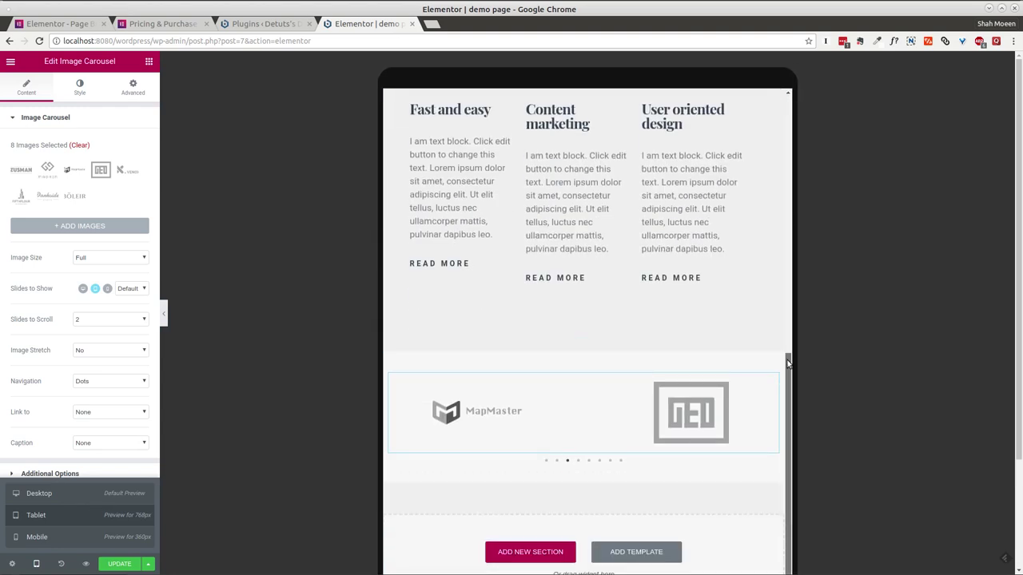
- Check the page's layout in the Mobile (360px) responsive preview down to the logo carousel, and return to the Desktop preview
drag(787, 363, 787, 106)
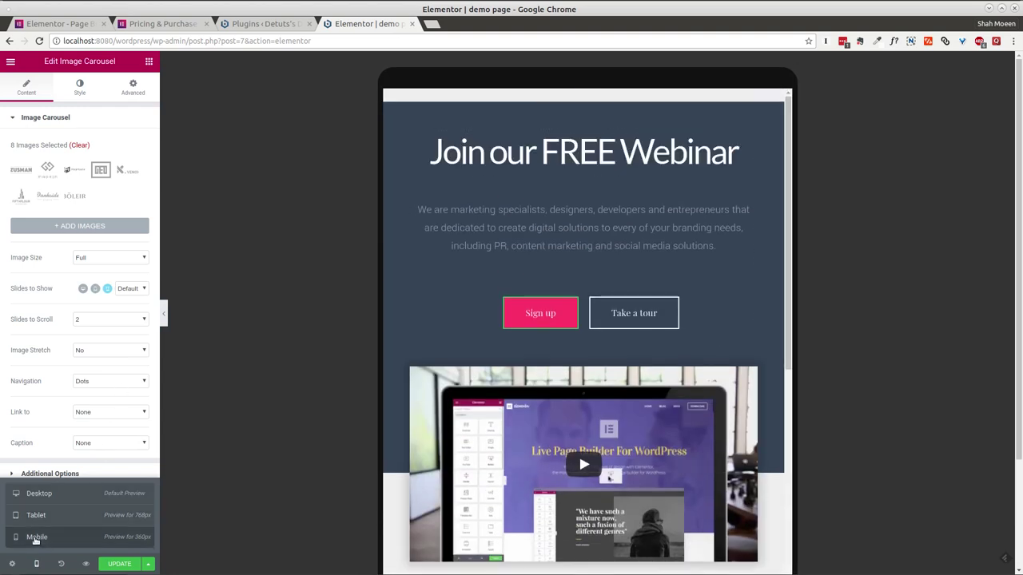
click(35, 538)
scroll(563, 288, down, 10)
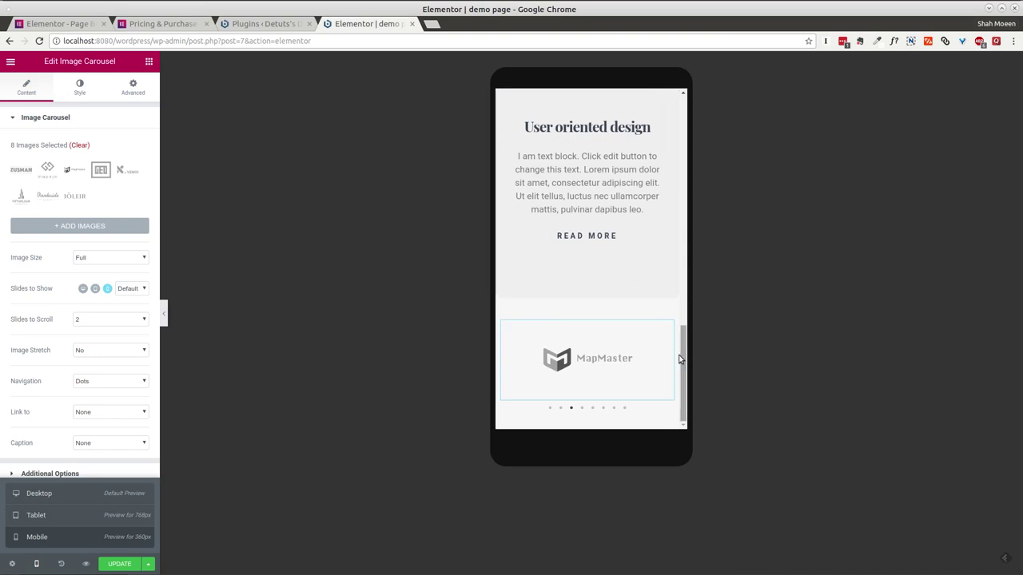
drag(683, 354, 708, 395)
click(65, 494)
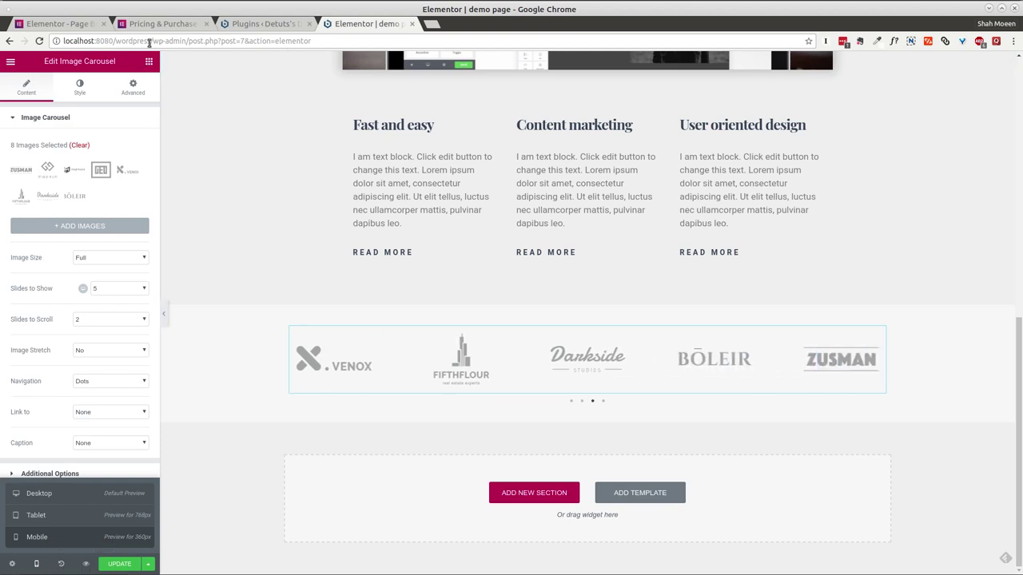
- Open the site at localhost:8080/wordpress/ in a new browser tab and view its live demo page
drag(153, 42, 62, 42)
key(ctrl+c)
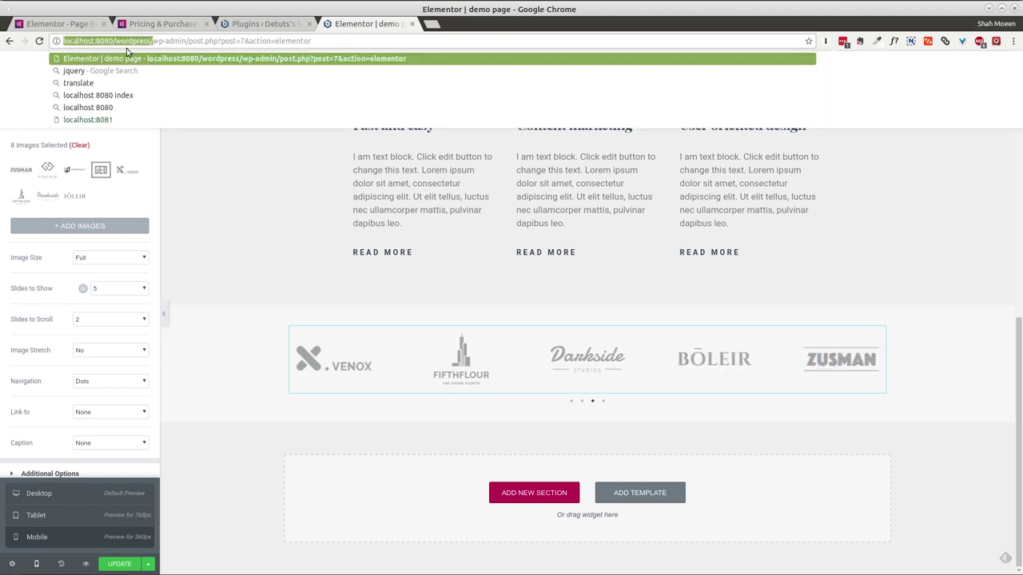
click(430, 24)
key(ctrl+v)
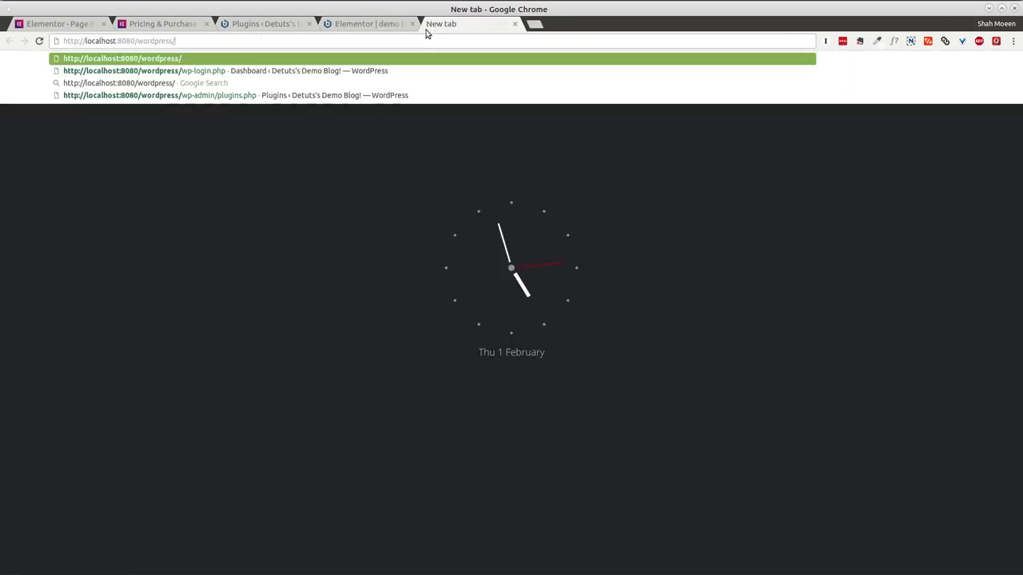
key(Return)
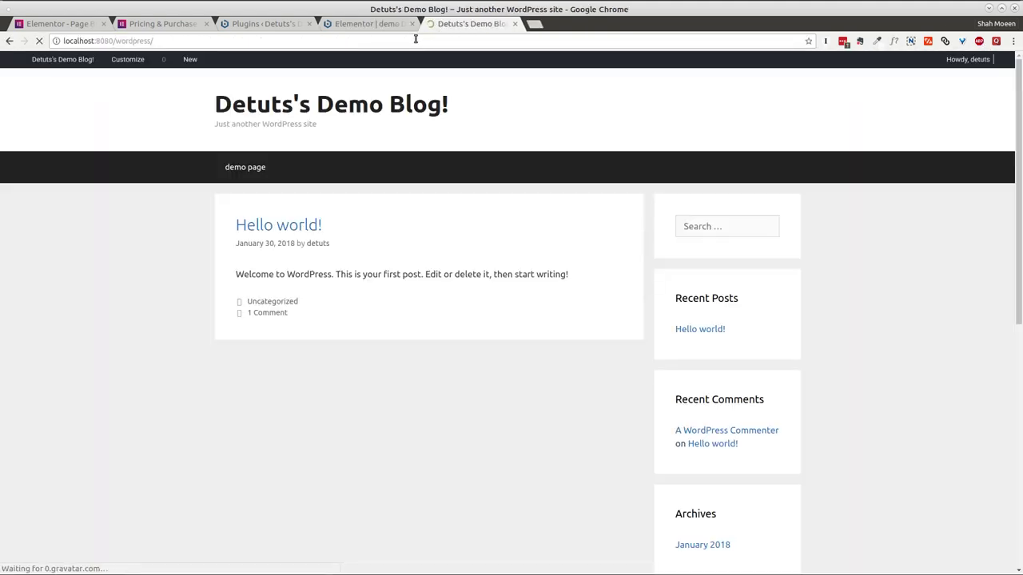
click(257, 165)
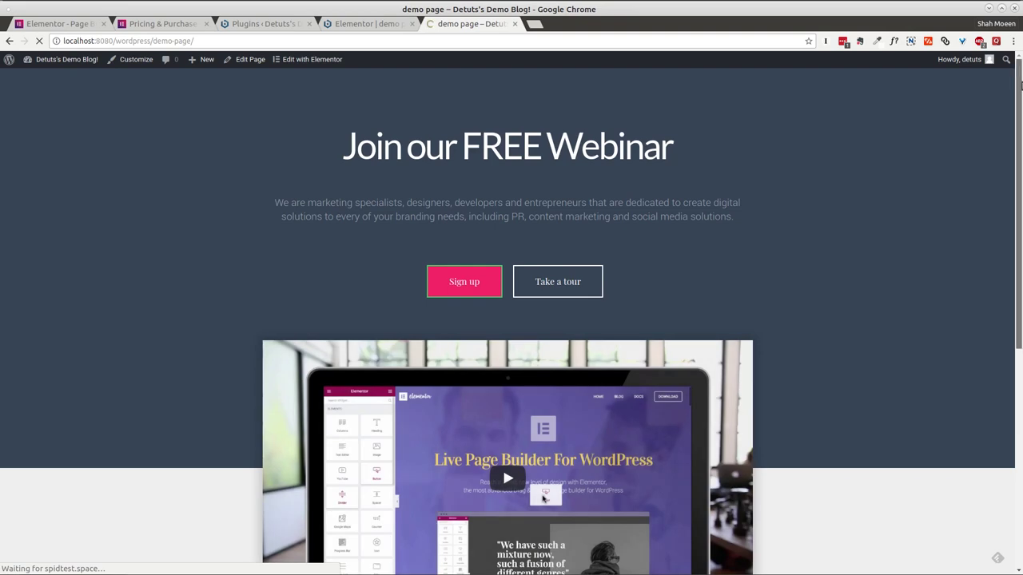
mouse_move(1020, 86)
mouse_down()
mouse_move(1021, 263)
mouse_move(1020, 104)
mouse_up()
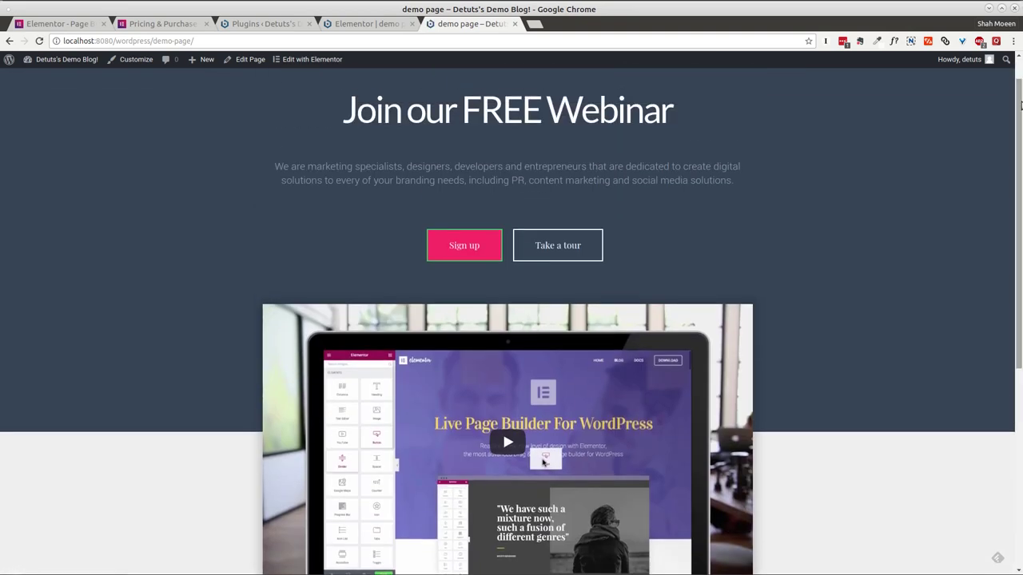